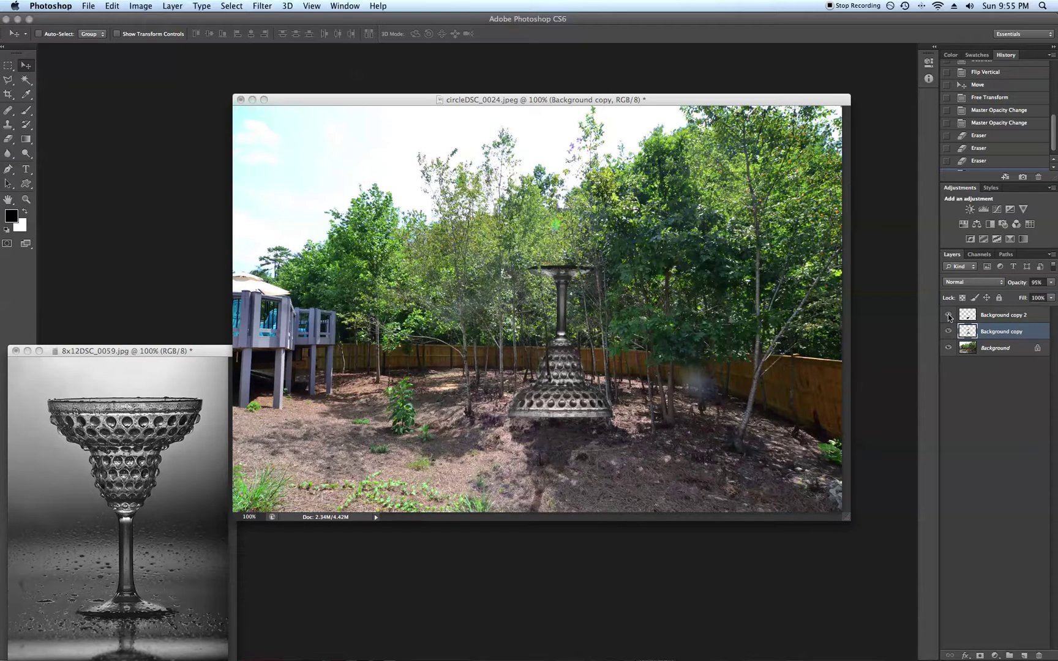
Step: Toggle the visibility of the two glass layers in circleDSC_0024.jpeg, then delete both Background copy 2 and Background copy
left_click(948, 316)
left_click(949, 316)
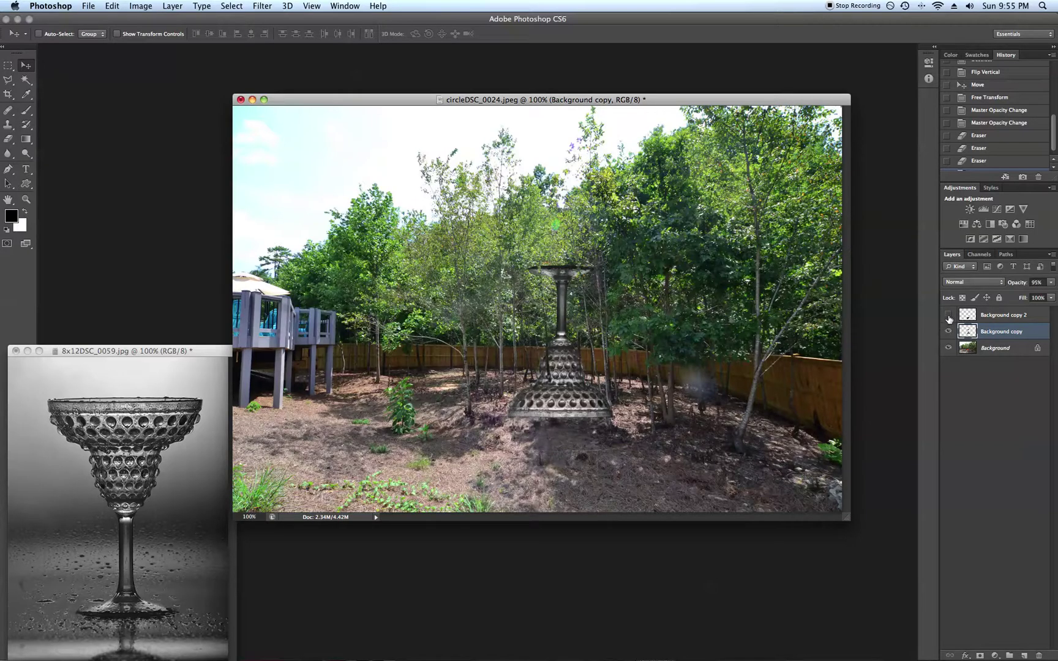
left_click(948, 316)
left_click(948, 316)
left_click(949, 331)
left_click(949, 331)
left_click(949, 332)
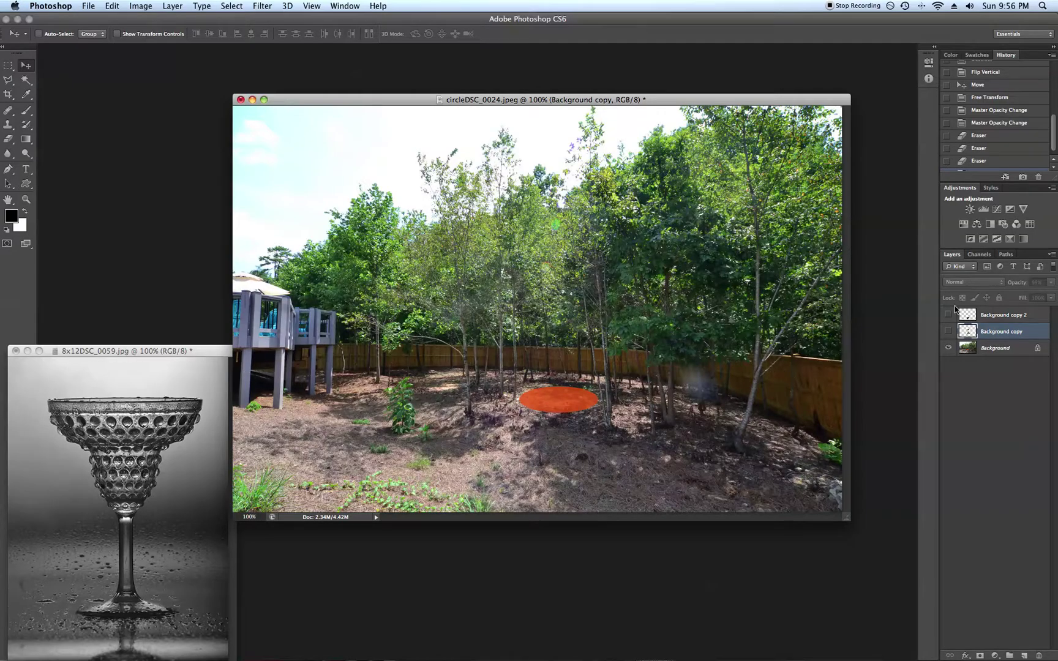
left_click_drag(974, 316, 1039, 655)
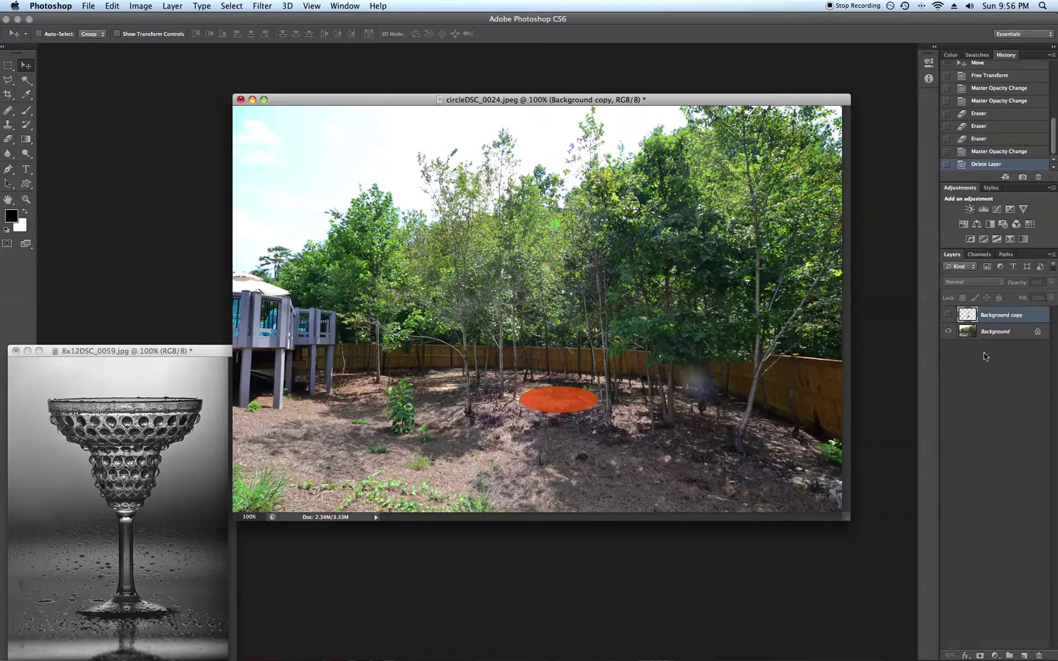
left_click_drag(970, 316, 1039, 655)
Step: Bring the 8x12DSC_0059.jpg window over the garden photo and select the whole glass with the Quick Selection tool
left_click_drag(129, 353, 301, 137)
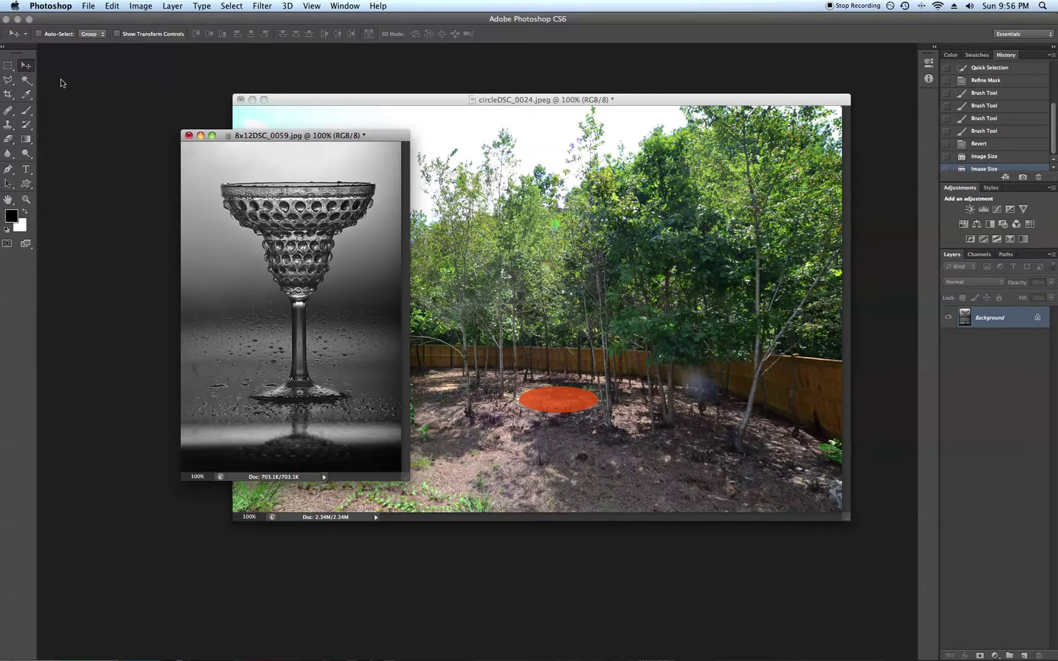
left_click(26, 81)
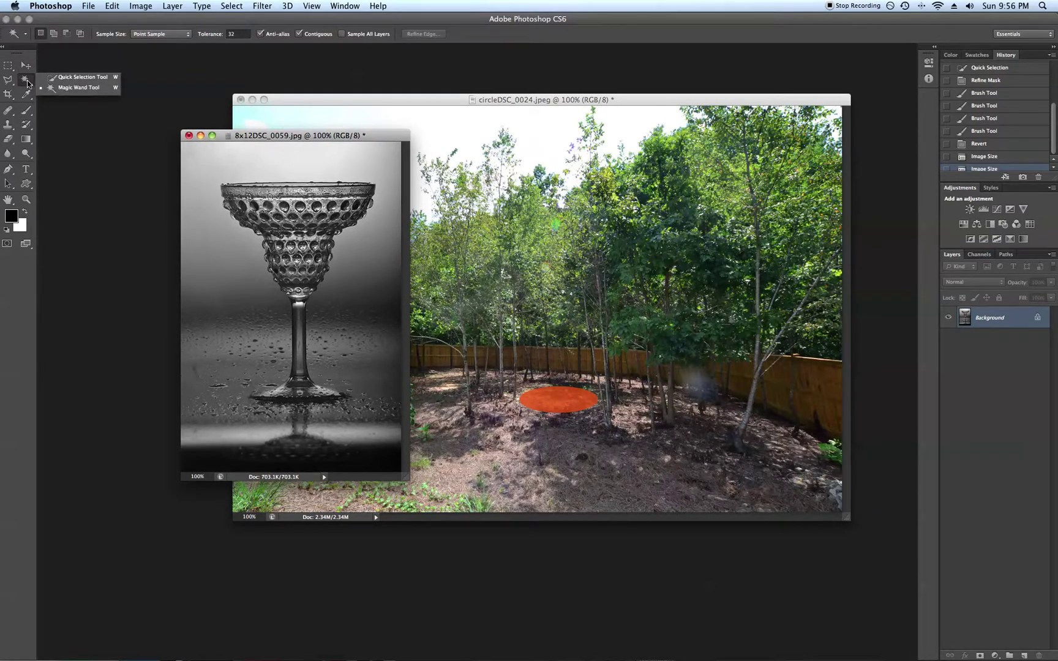
left_click(66, 79)
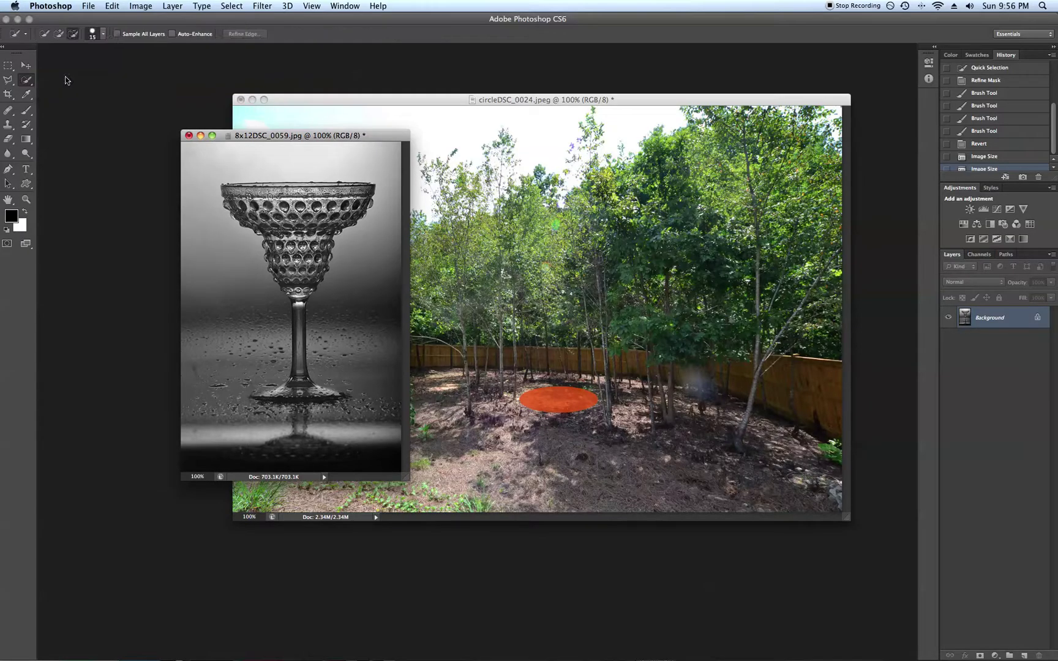
left_click(44, 36)
left_click(57, 35)
left_click(44, 34)
mouse_move(238, 187)
left_mouse_down()
mouse_move(365, 191)
mouse_move(348, 189)
mouse_move(347, 201)
mouse_move(306, 231)
mouse_move(300, 207)
mouse_move(285, 225)
mouse_move(273, 204)
mouse_move(256, 219)
mouse_move(241, 201)
mouse_move(292, 226)
mouse_move(349, 213)
left_mouse_up()
mouse_move(299, 308)
left_mouse_down()
mouse_move(297, 383)
mouse_move(272, 394)
mouse_move(344, 395)
mouse_move(255, 396)
left_mouse_up()
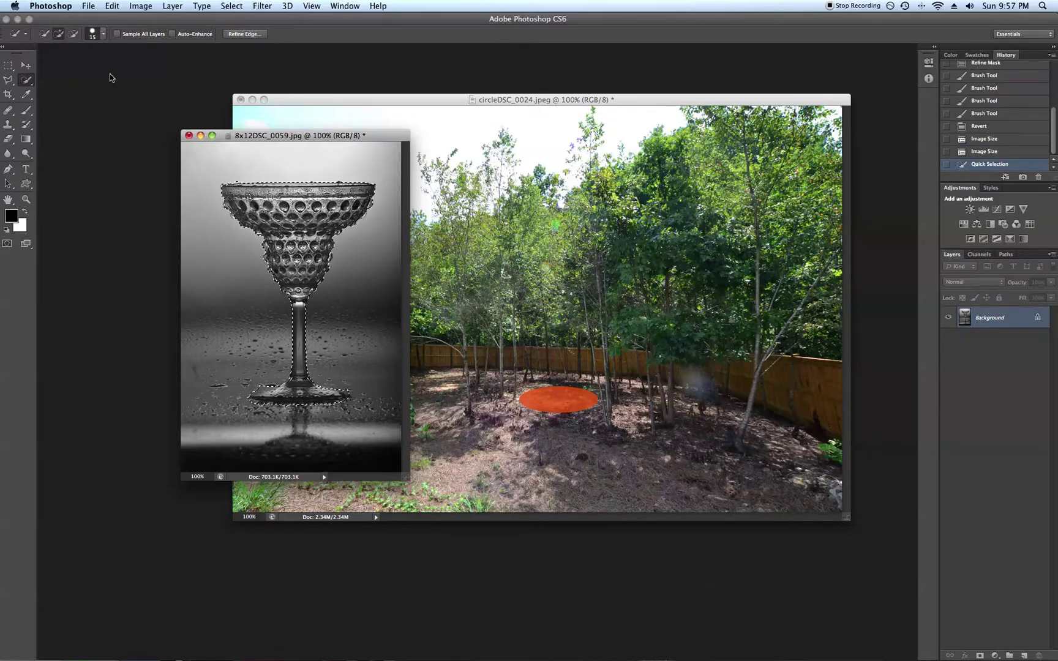
Step: Clean up the glass selection by subtracting excess around the foot, bowl and rim and adding part of the upper bowl
left_click(73, 35)
mouse_move(275, 409)
left_mouse_down()
mouse_move(256, 381)
mouse_move(283, 394)
mouse_move(357, 378)
left_mouse_up()
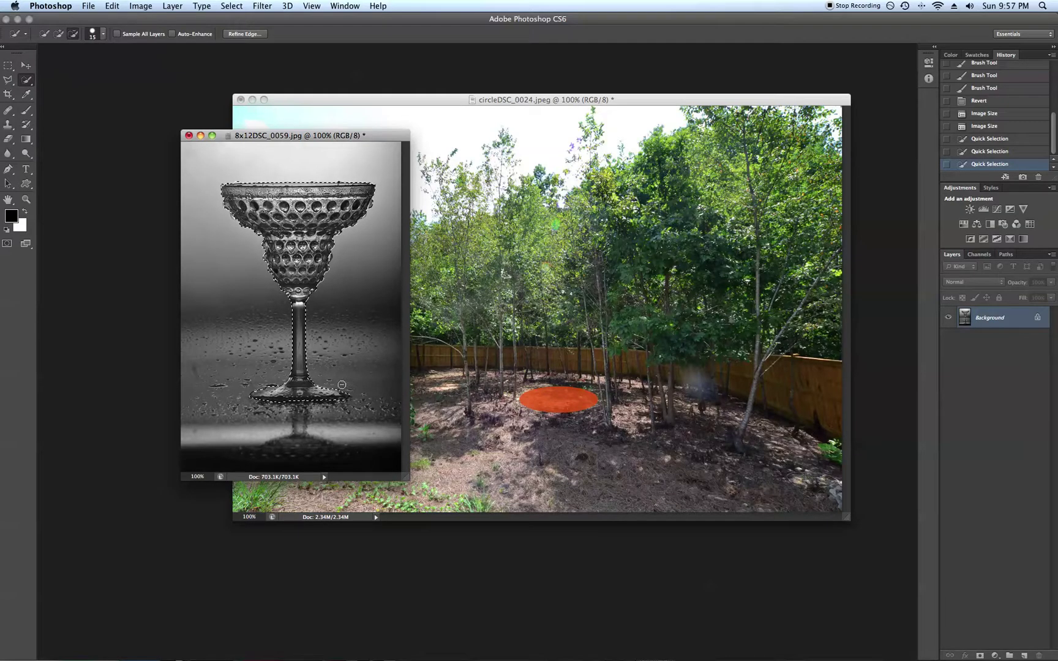
left_click_drag(329, 278, 311, 279)
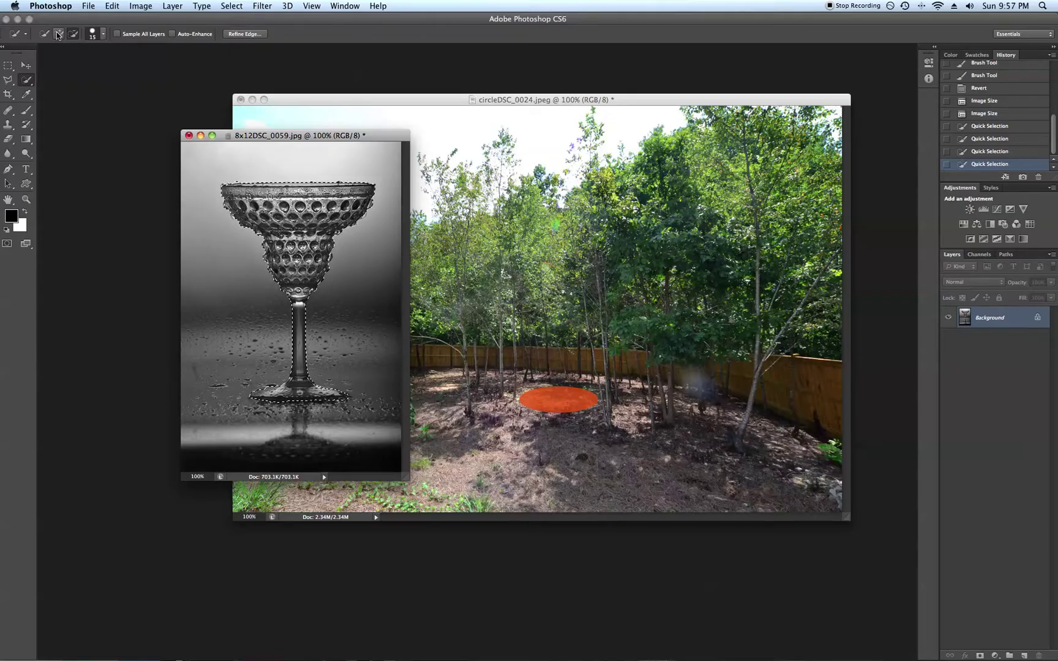
left_click(73, 34)
left_click(284, 158)
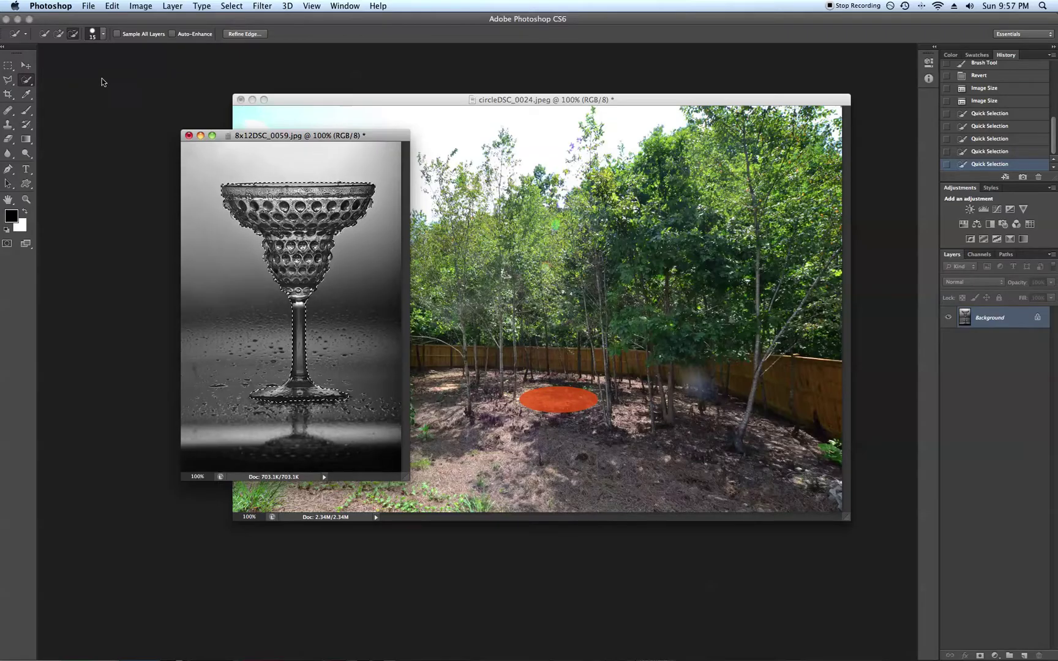
left_click(58, 34)
left_click(268, 198)
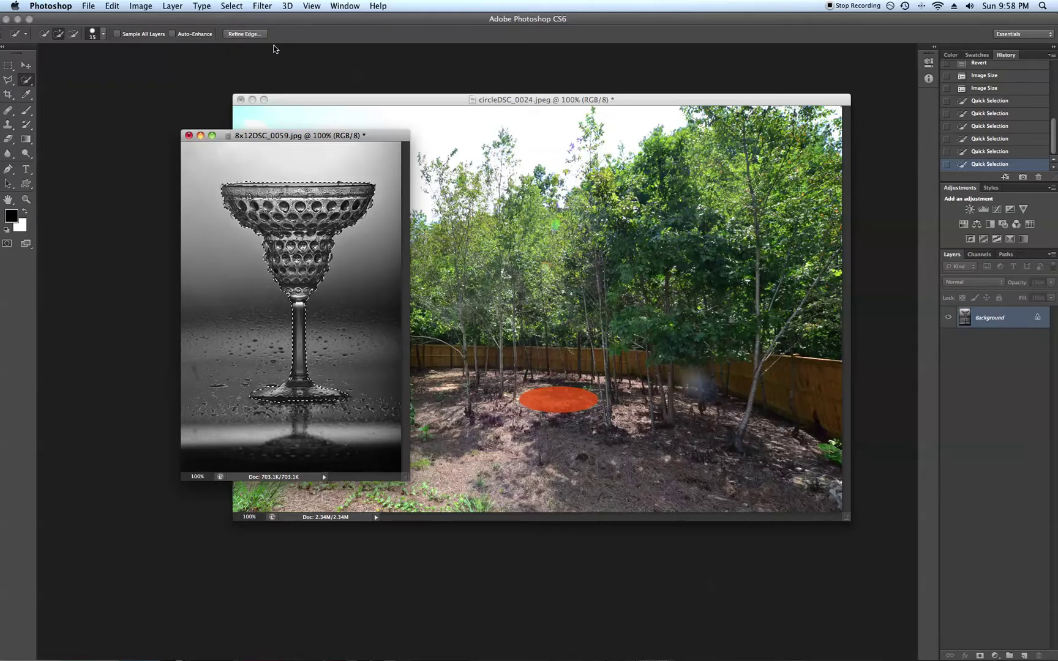
Step: Open Refine Edge for the glass selection, keep the Black & White view and move the dialog closer to the glass
left_click(243, 34)
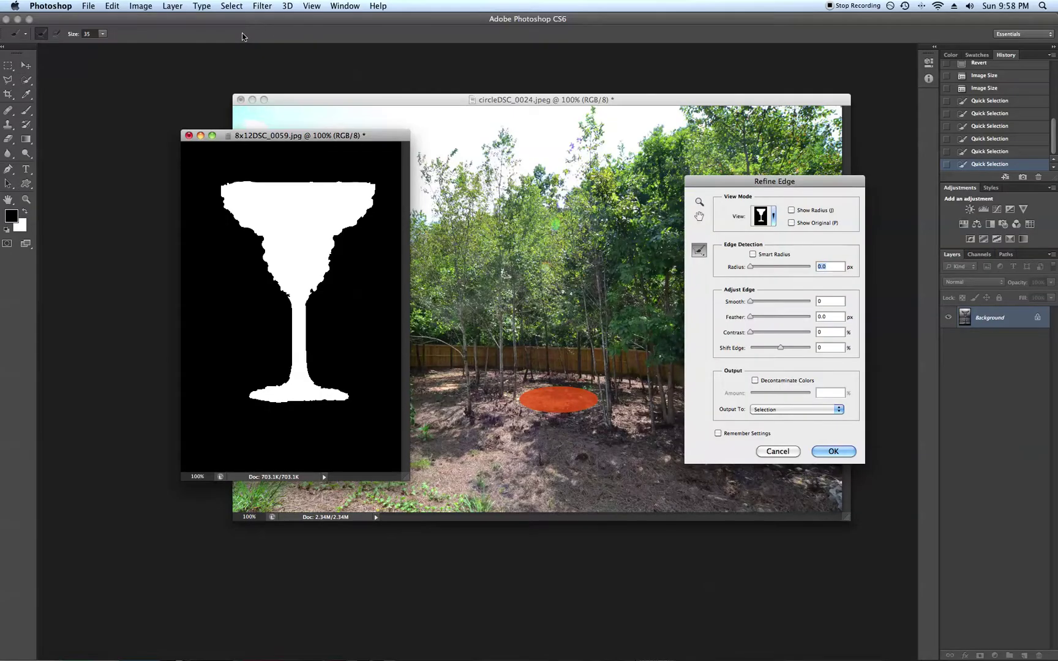
left_click(774, 217)
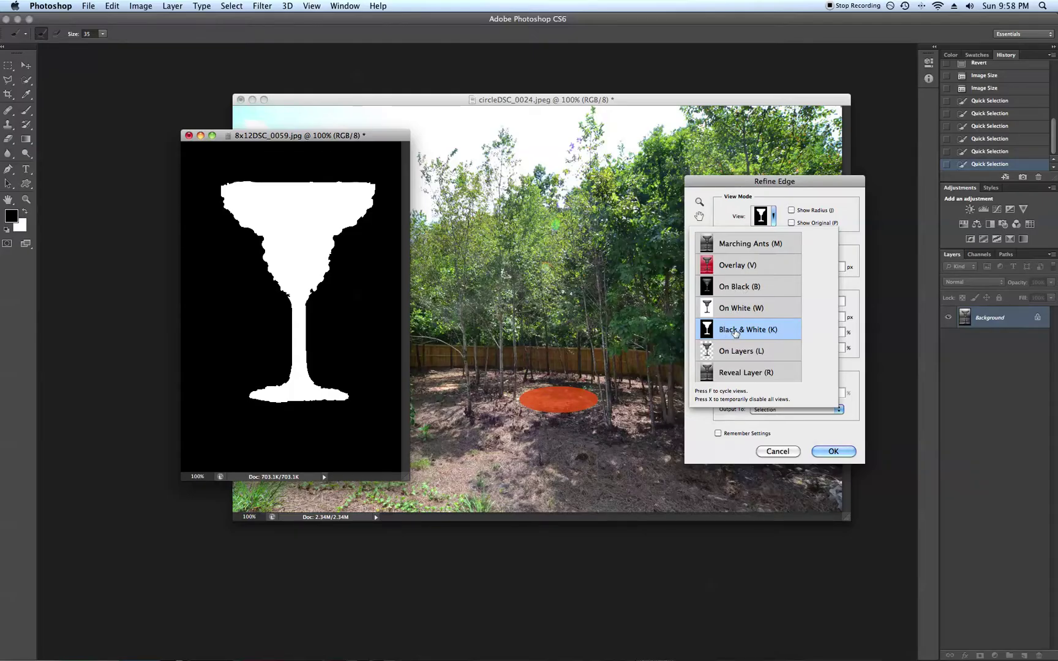
left_click(803, 182)
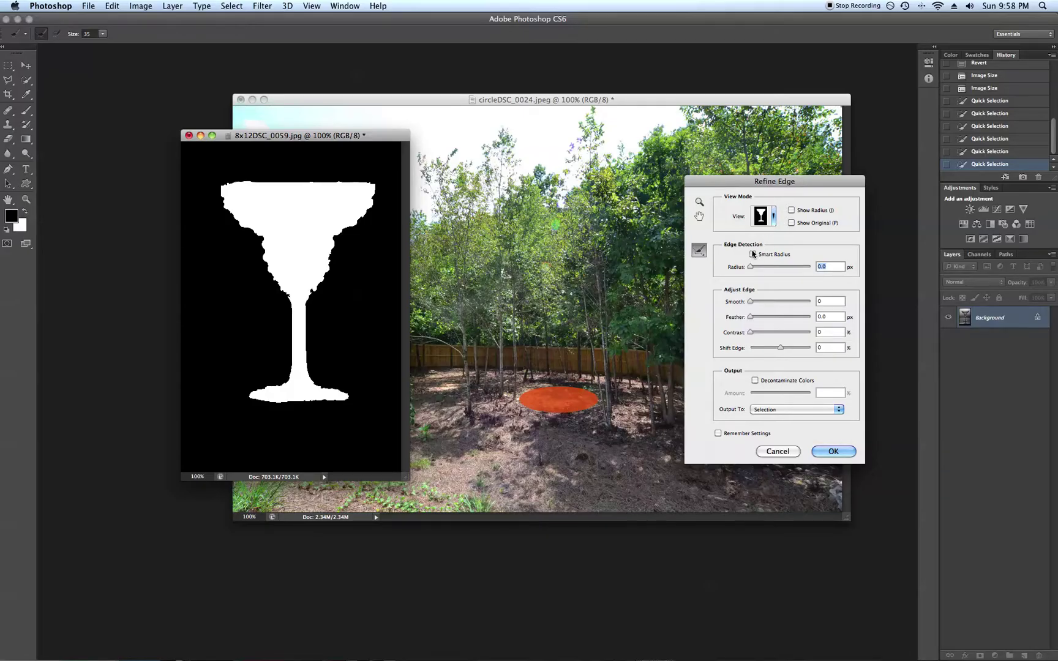
left_click_drag(744, 186, 624, 166)
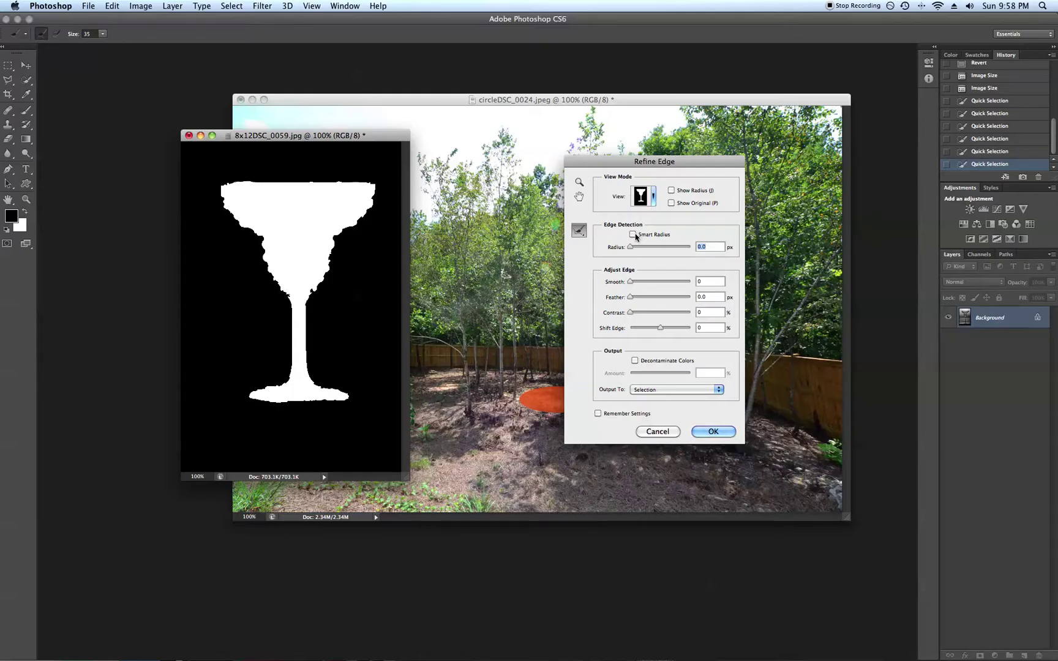
Step: Enable Smart Radius, try several edge radii up to the maximum and settle on 3.2 px
left_click(634, 235)
left_click_drag(631, 248, 686, 248)
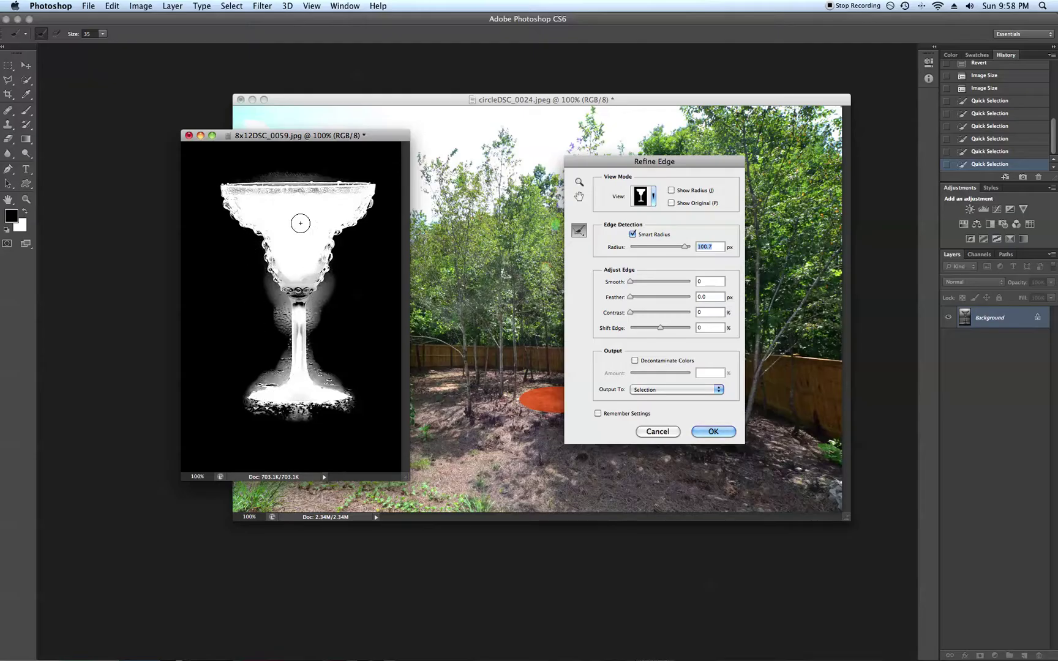
left_click_drag(685, 249, 691, 249)
left_click_drag(692, 249, 662, 249)
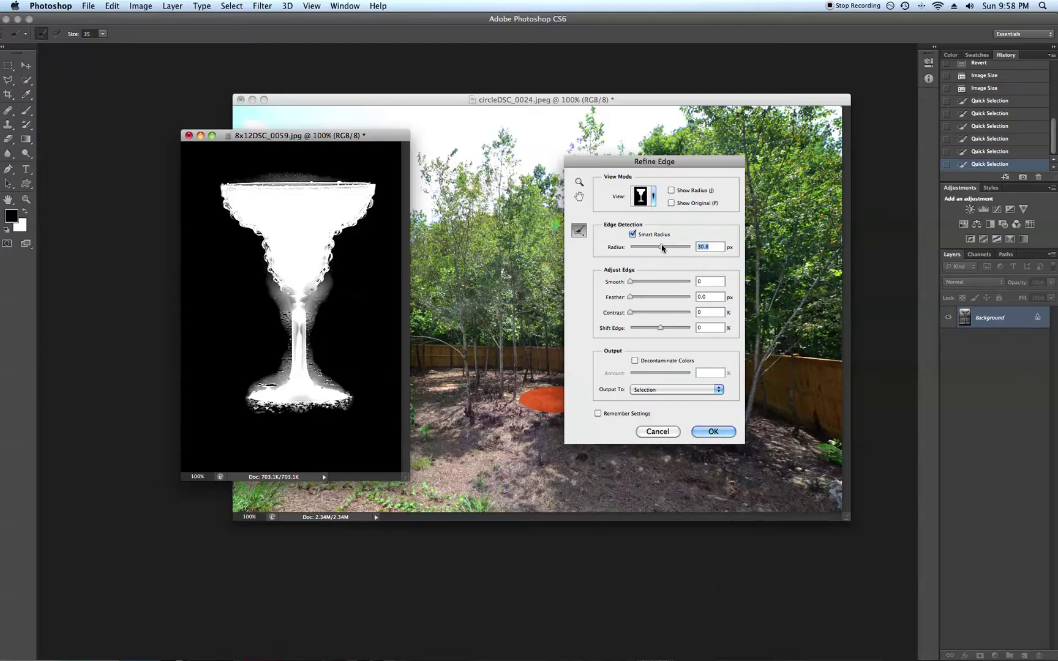
left_click_drag(662, 248, 646, 248)
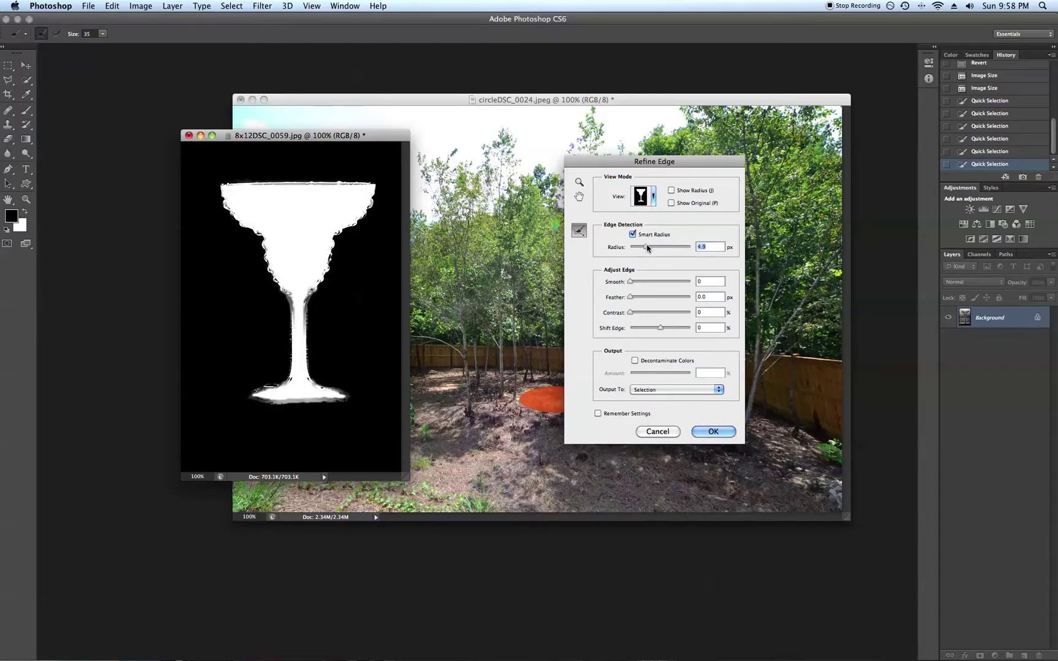
left_click_drag(645, 249, 653, 249)
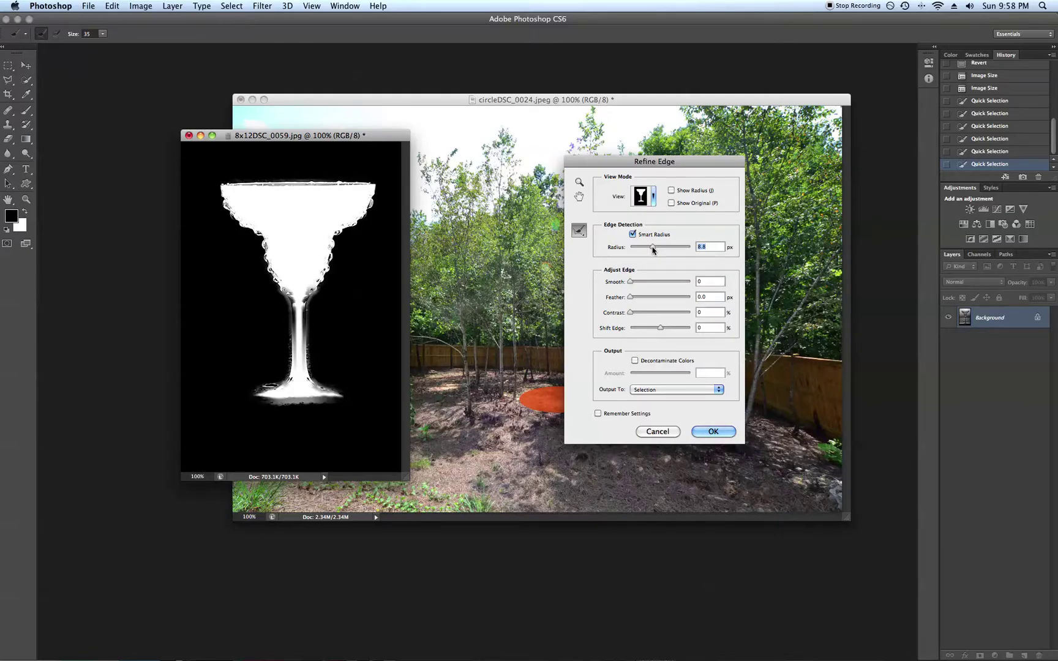
left_click_drag(651, 249, 657, 249)
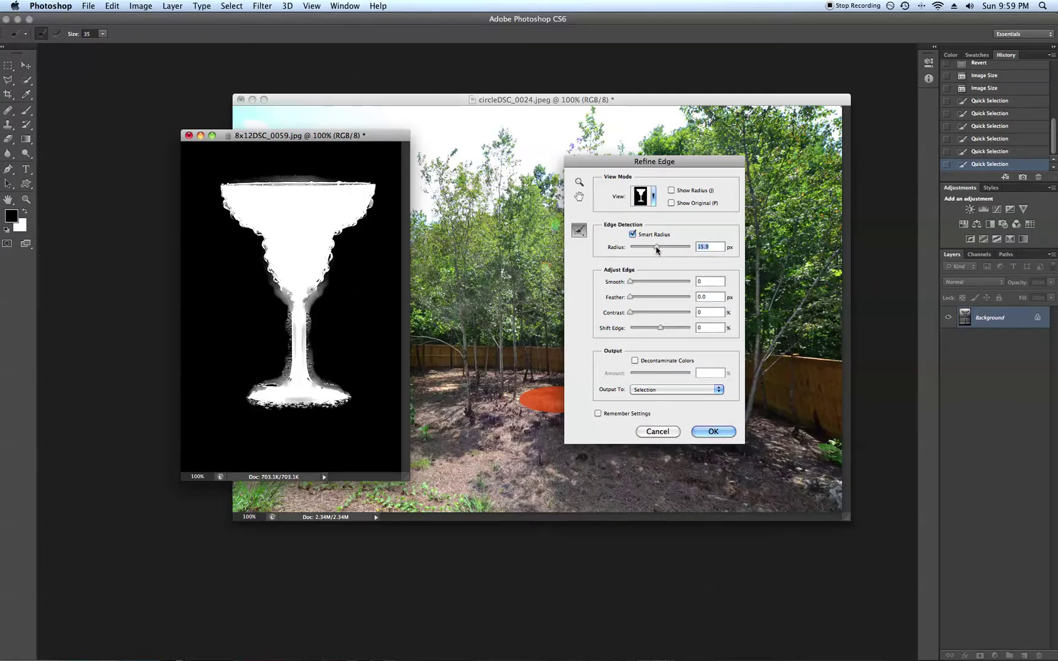
left_click_drag(655, 249, 641, 250)
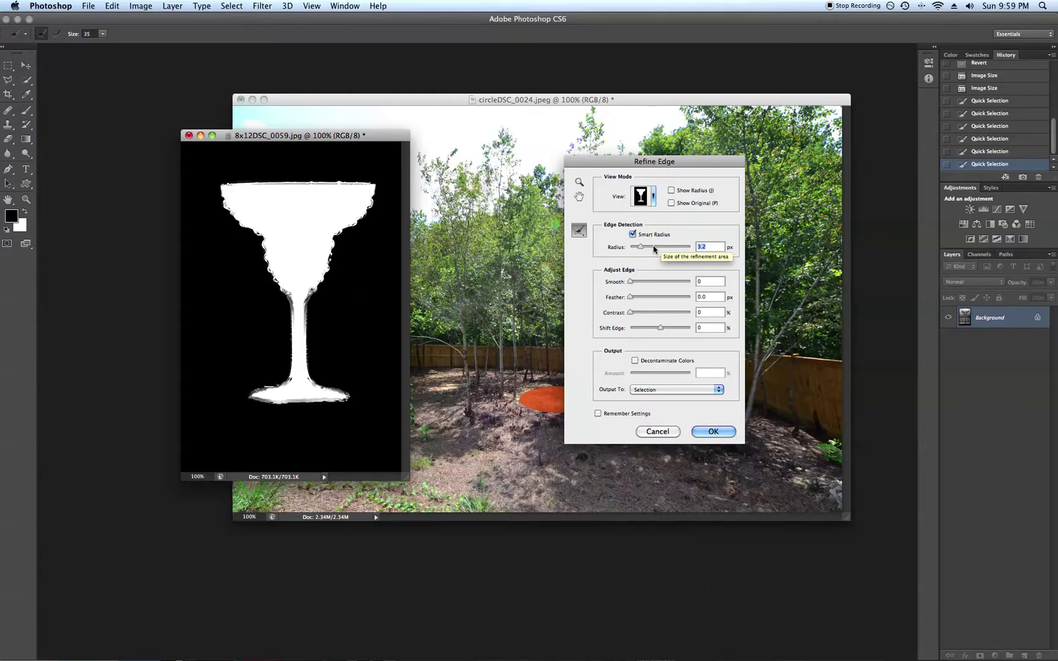
Step: Decontaminate colors at about 11% and output the refined glass to a new layer with a layer mask
left_click(636, 361)
left_click_drag(659, 376, 636, 376)
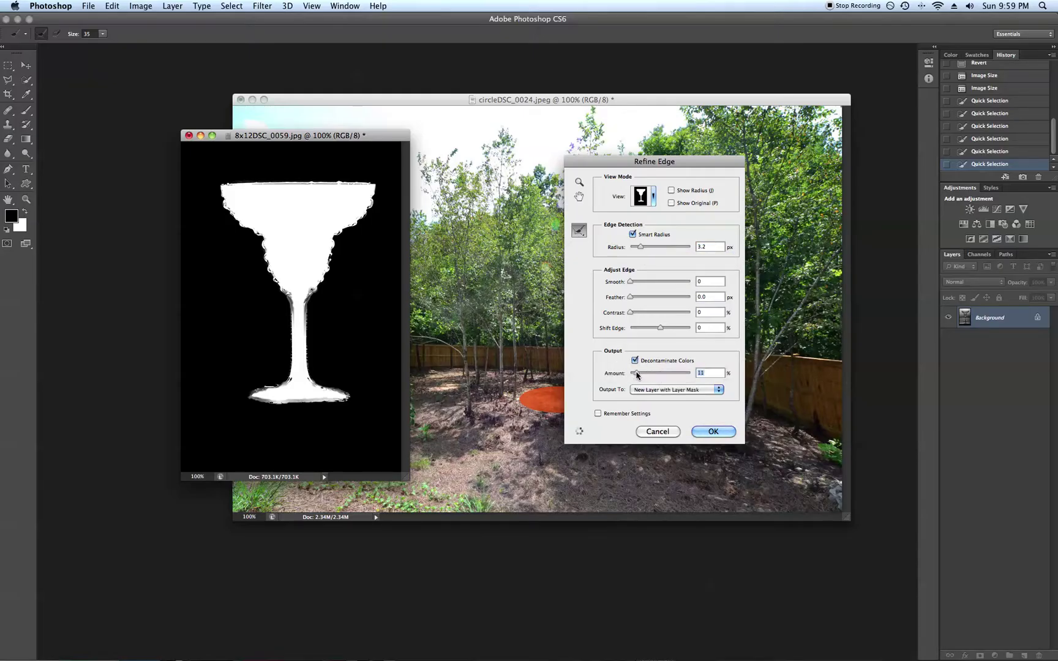
left_click_drag(637, 375, 636, 376)
left_click(713, 432)
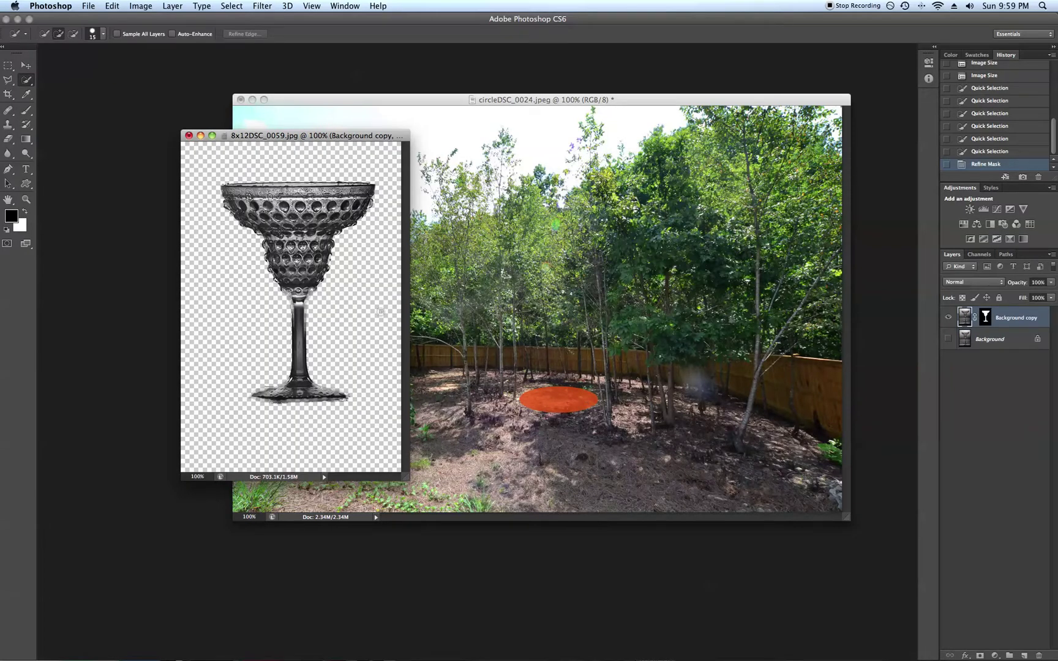
Step: Move and enlarge the glass image window, check the cutout layer's visibility and make its layer mask the editing target
left_click_drag(296, 136, 328, 127)
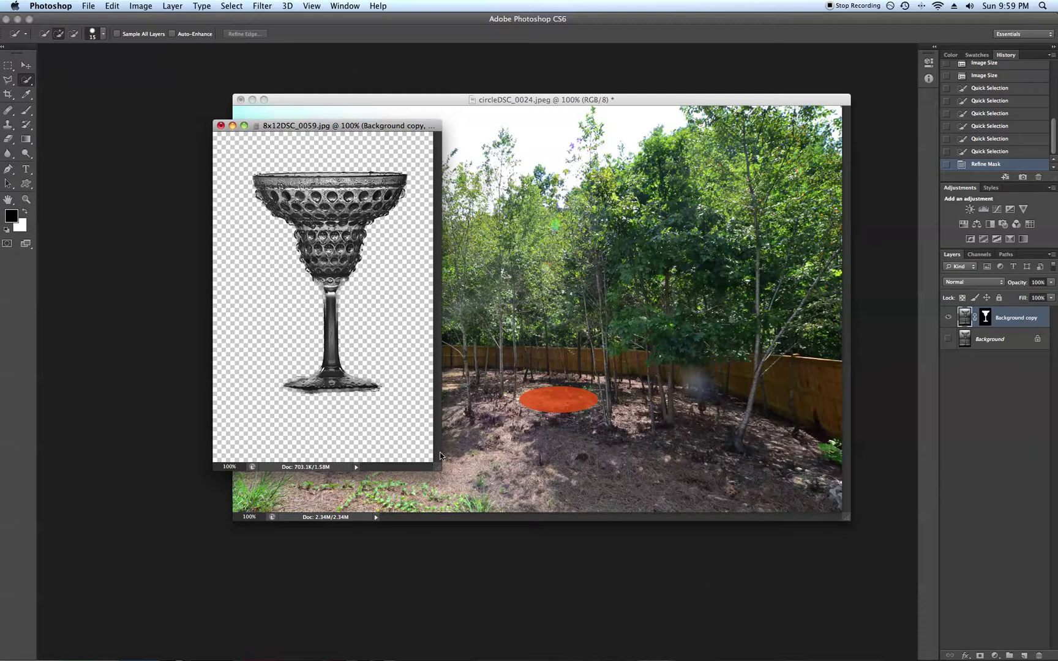
left_click_drag(441, 471, 501, 519)
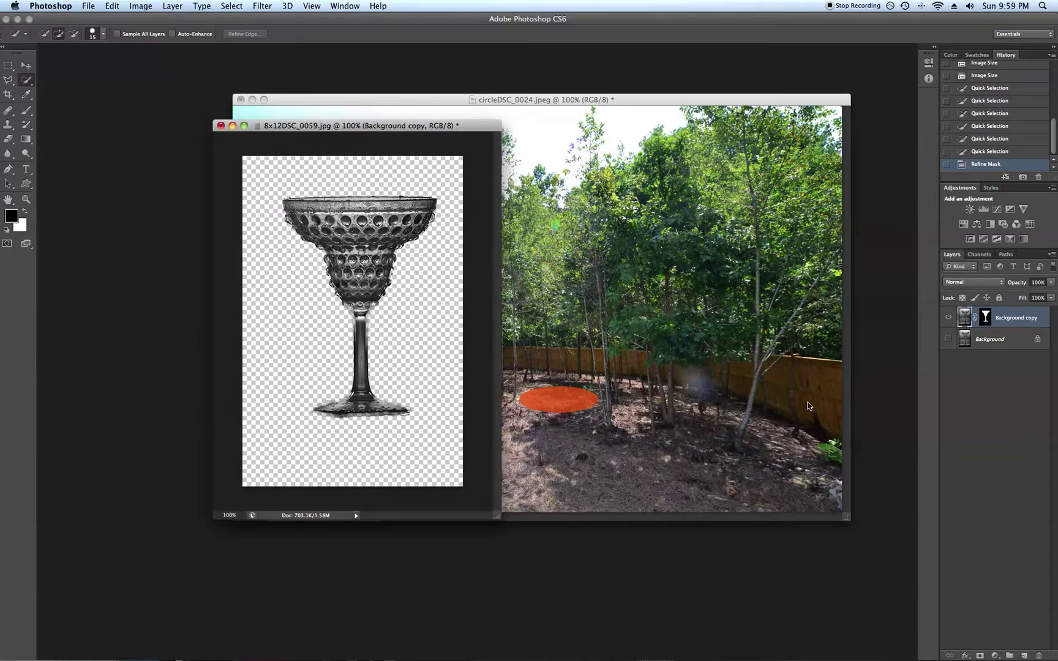
left_click(950, 317)
left_click(949, 318)
left_click(986, 317)
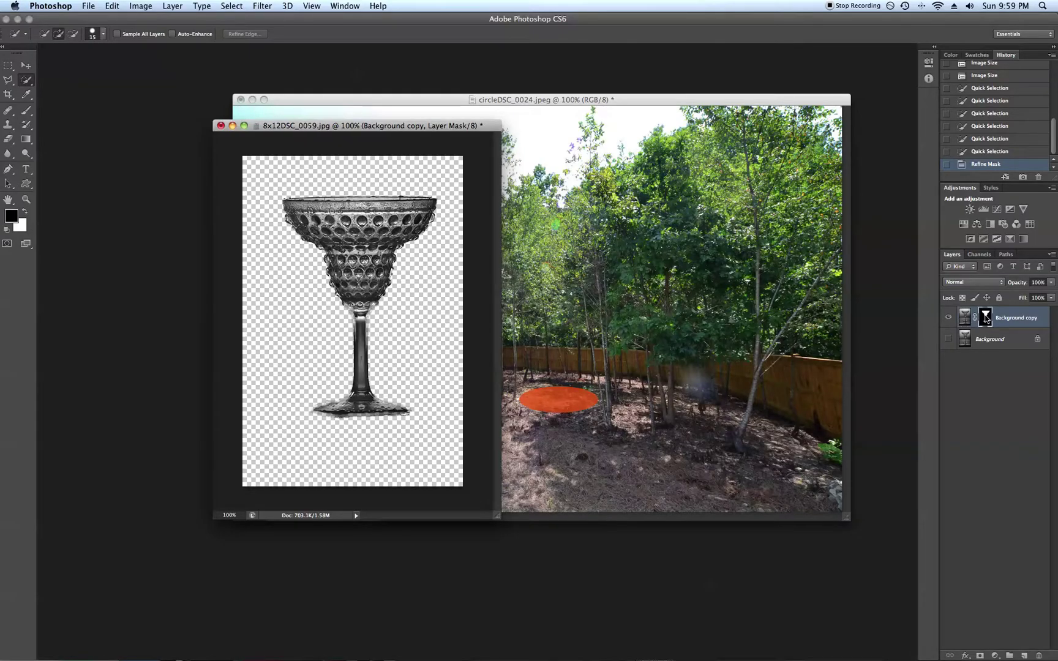
Step: Try fading one side of the glass with a horizontal gradient on its layer mask, and undo it
left_click(27, 140)
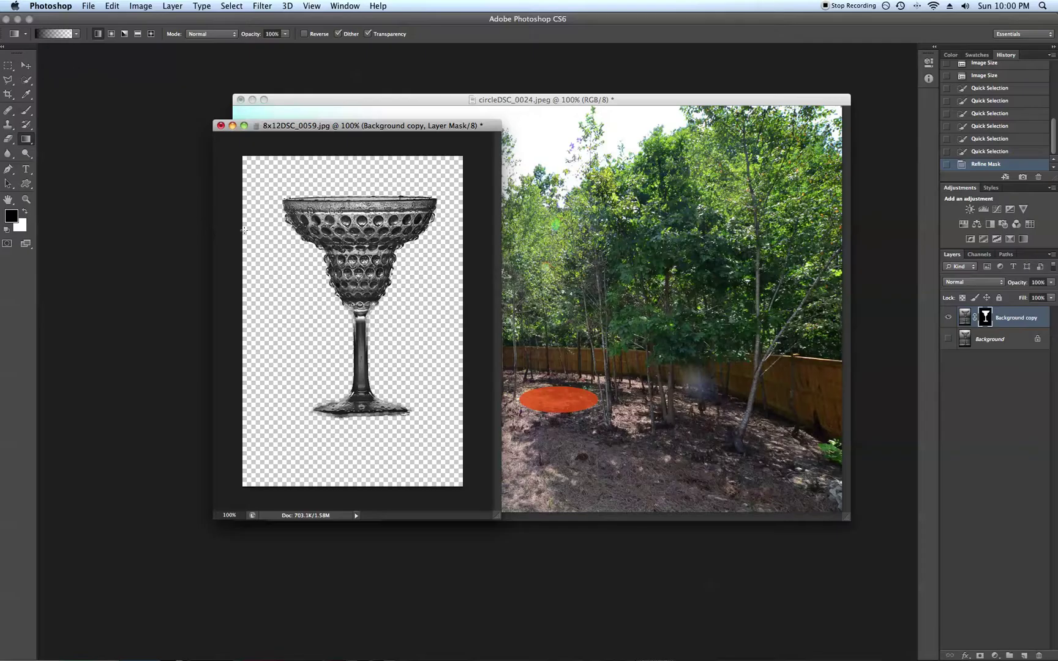
left_click_drag(313, 220, 362, 220)
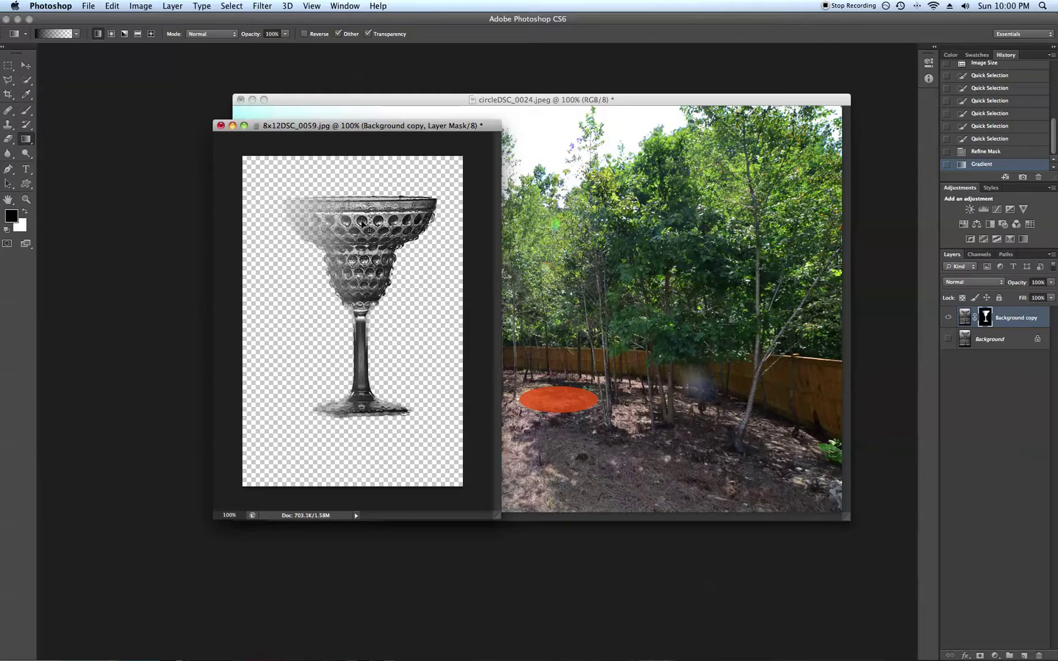
key("super+z")
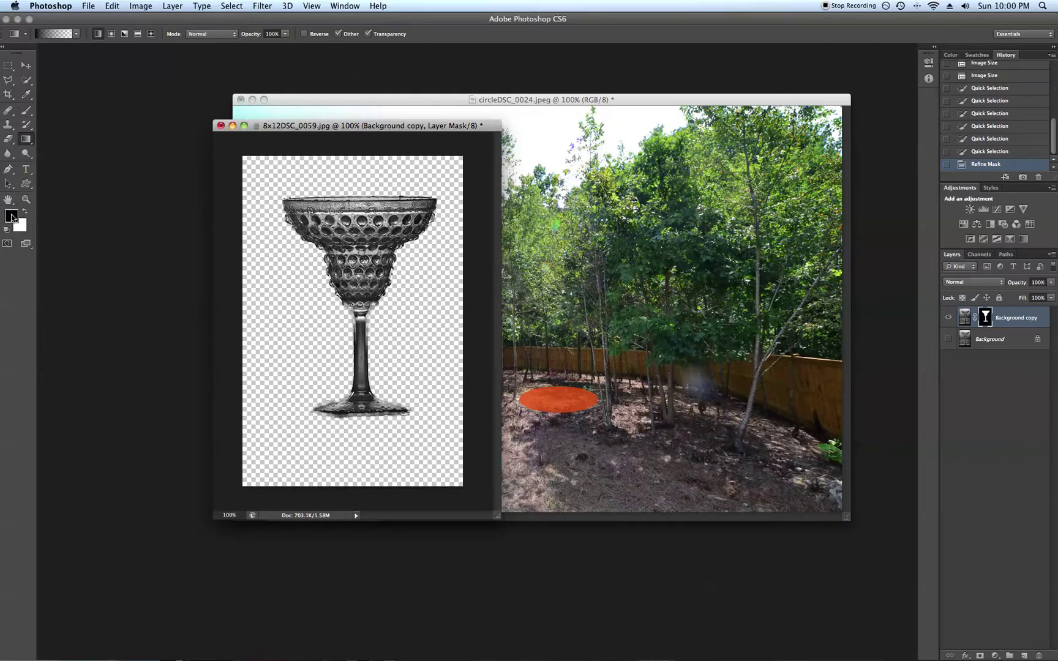
Step: Paint black on the layer mask with a 21 px brush to clean the fringe under the glass's foot
left_click(25, 111)
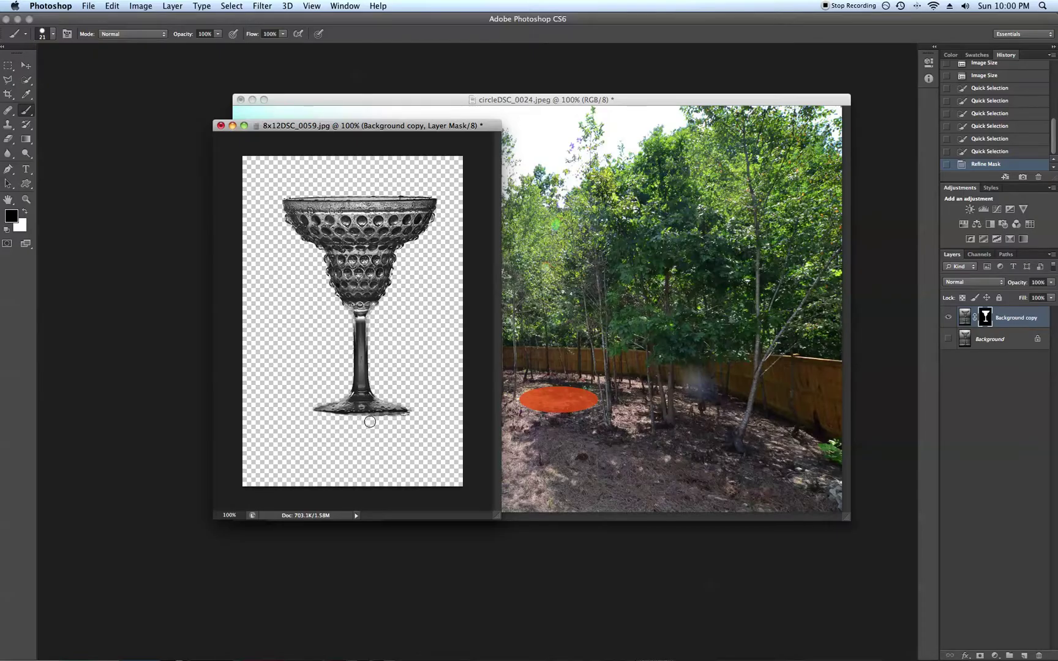
left_click_drag(404, 420, 416, 407)
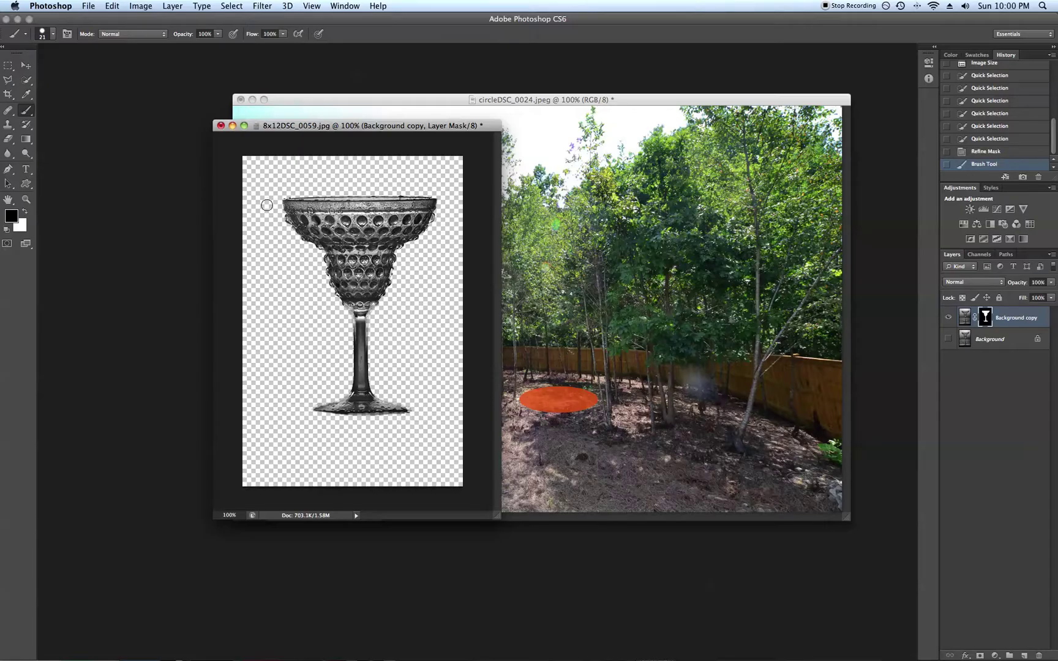
Step: Reveal a stray background stroke beside the stem by painting white on the mask, and hide it again with black
left_click(24, 212)
mouse_move(296, 288)
left_mouse_down()
mouse_move(319, 325)
mouse_move(314, 371)
mouse_move(272, 363)
left_mouse_up()
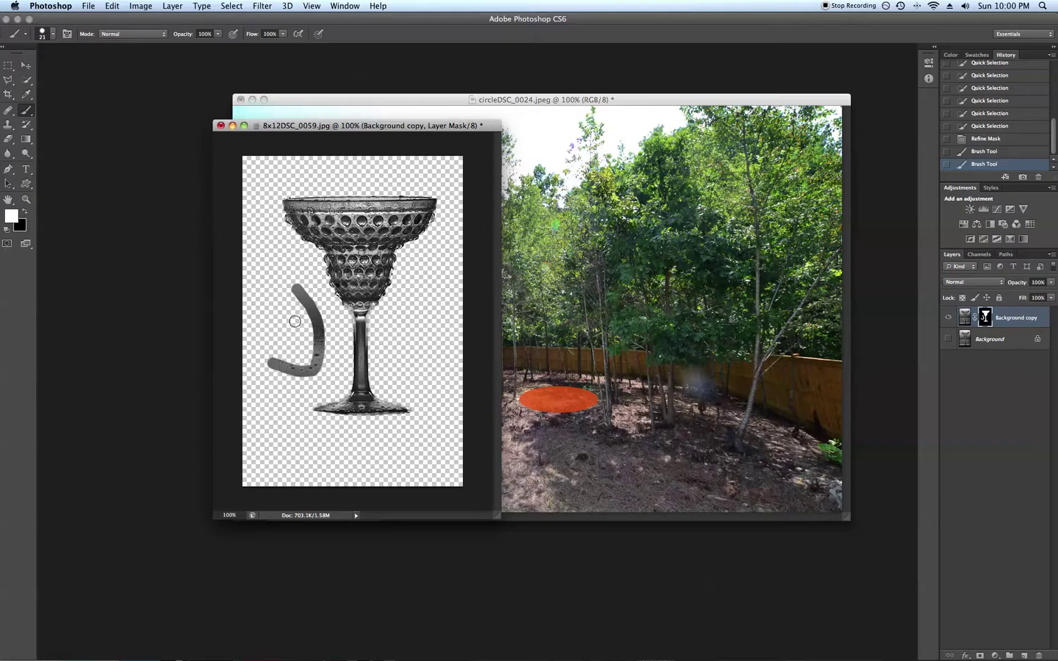
left_click(26, 213)
mouse_move(289, 280)
left_mouse_down()
mouse_move(311, 319)
mouse_move(307, 297)
mouse_move(298, 280)
mouse_move(313, 340)
mouse_move(322, 308)
mouse_move(306, 385)
mouse_move(323, 358)
mouse_move(289, 353)
left_mouse_up()
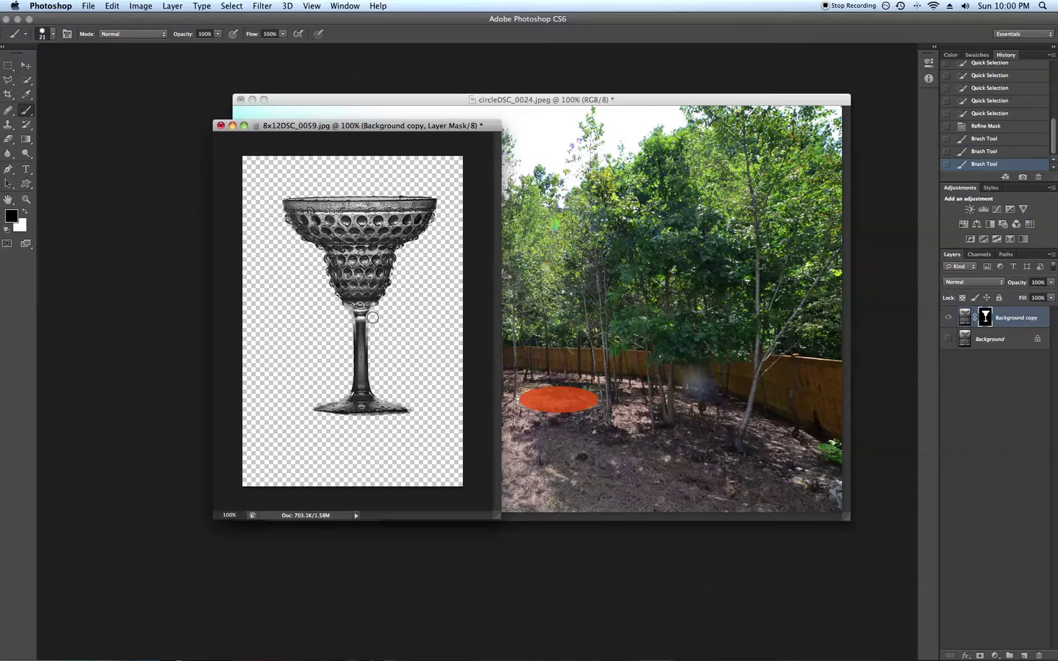
Step: Paint black on the layer mask along both sides of the stem to remove the leftover haze
left_click_drag(372, 353, 373, 364)
left_click_drag(380, 392, 340, 331)
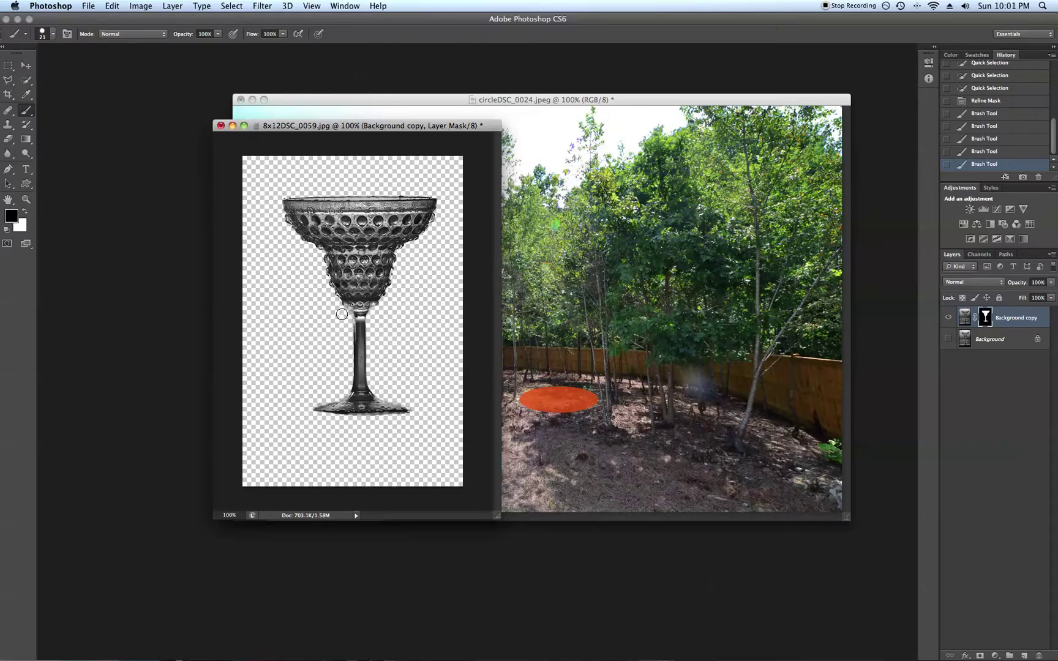
left_click_drag(345, 327, 327, 329)
key("x")
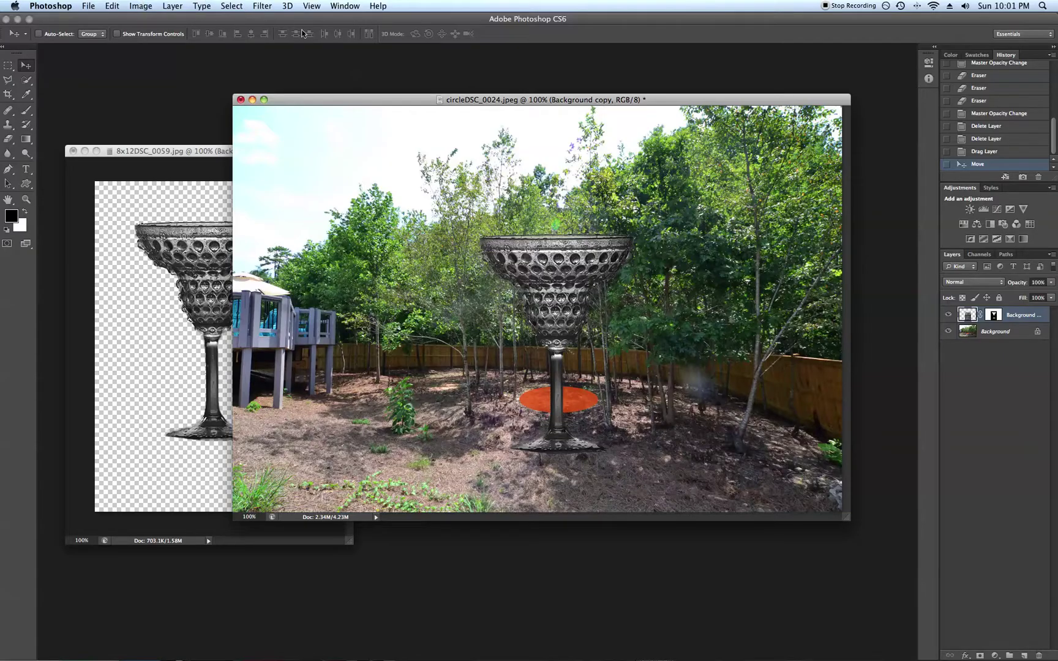
Step: Move the glass up so its foot sits on the orange disc, then scale it to about 113% and apply the transformation
left_click_drag(556, 261, 524, 211)
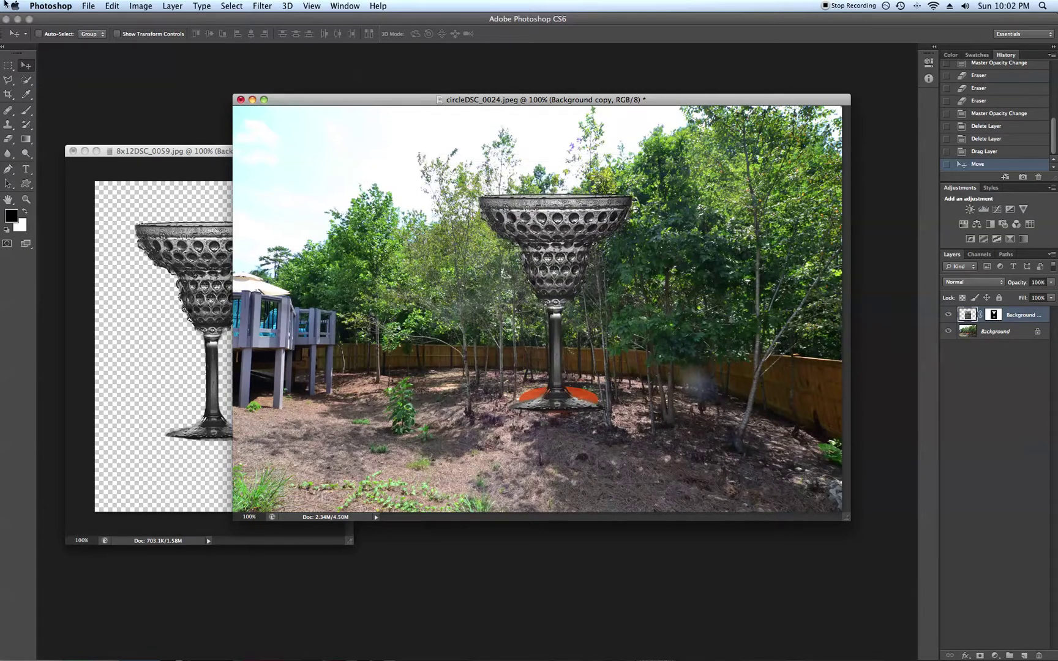
left_click(113, 6)
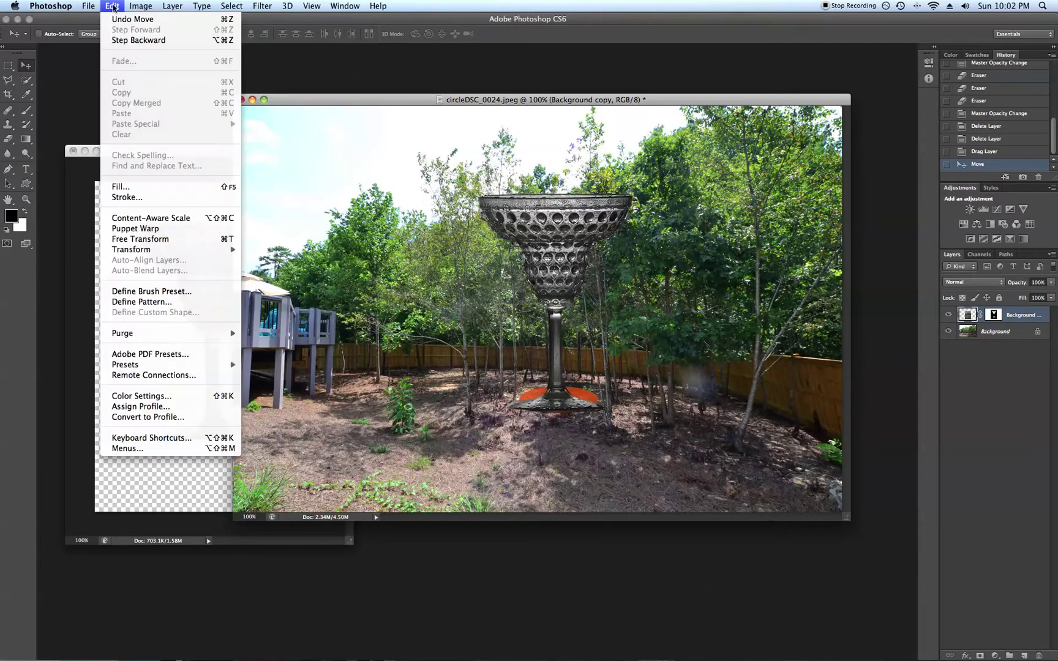
mouse_move(130, 251)
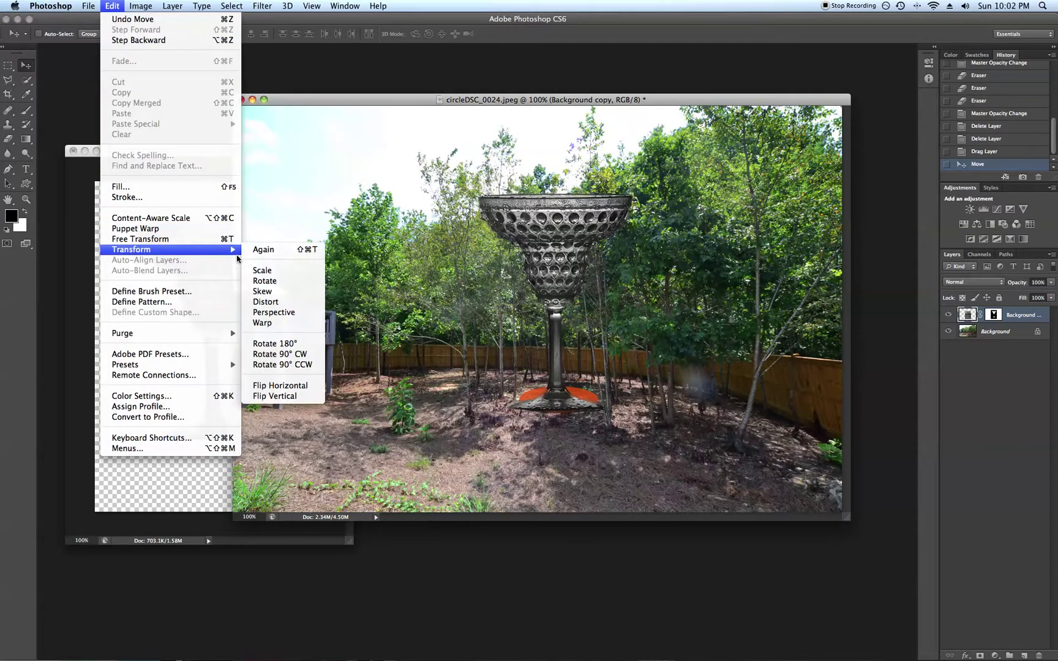
left_click(261, 271)
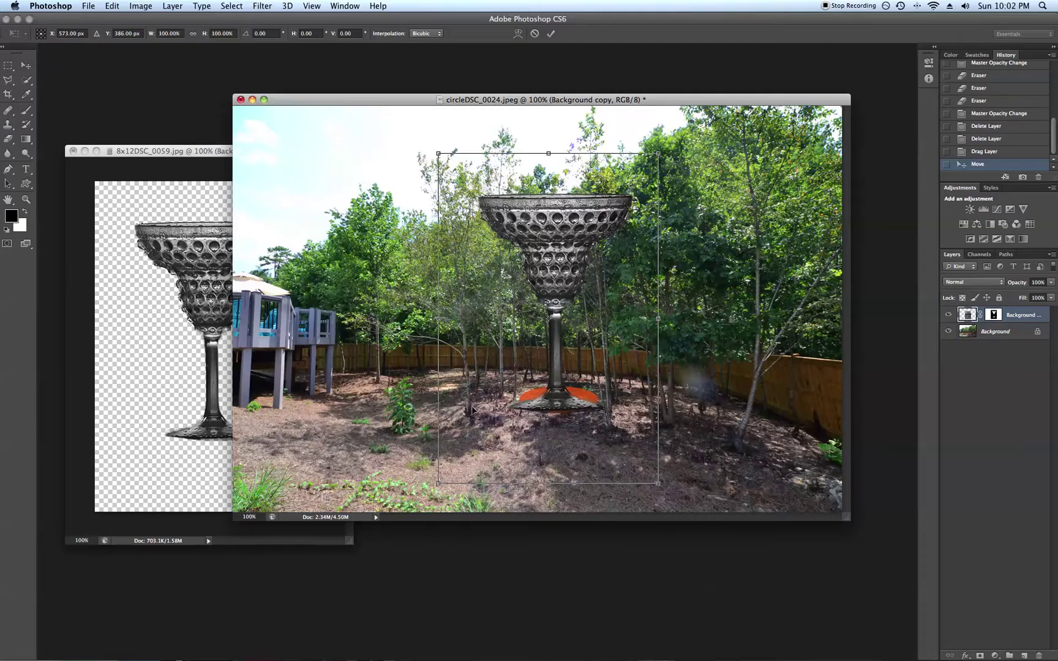
left_click_drag(438, 482, 420, 510)
left_click_drag(561, 280, 560, 248)
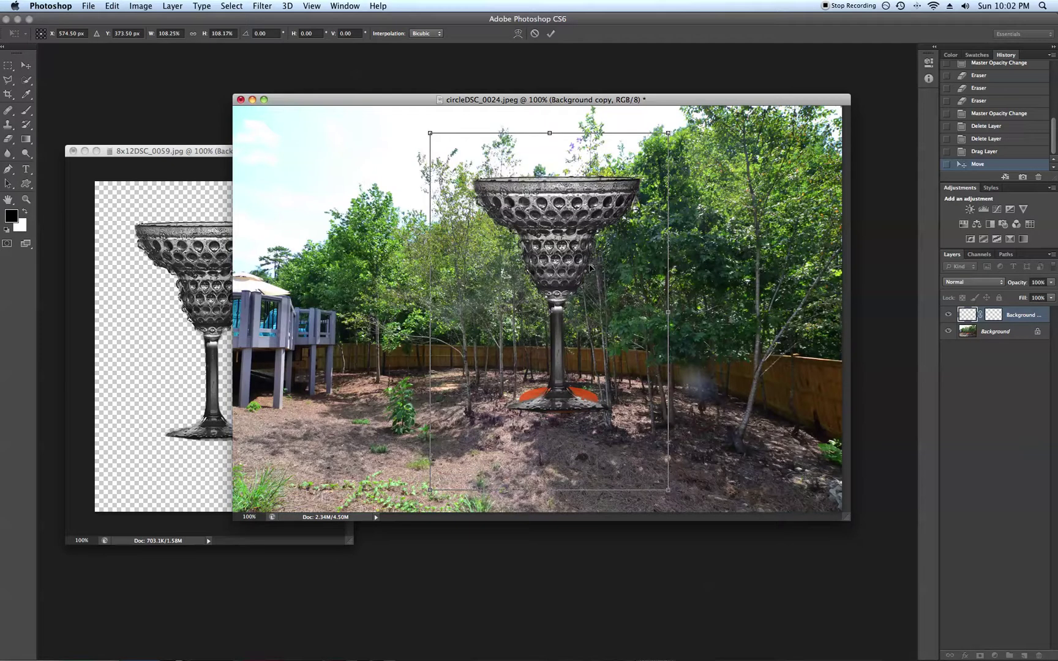
left_click_drag(668, 491, 679, 505)
mouse_move(562, 236)
left_mouse_down()
mouse_move(556, 222)
mouse_move(558, 232)
left_mouse_up()
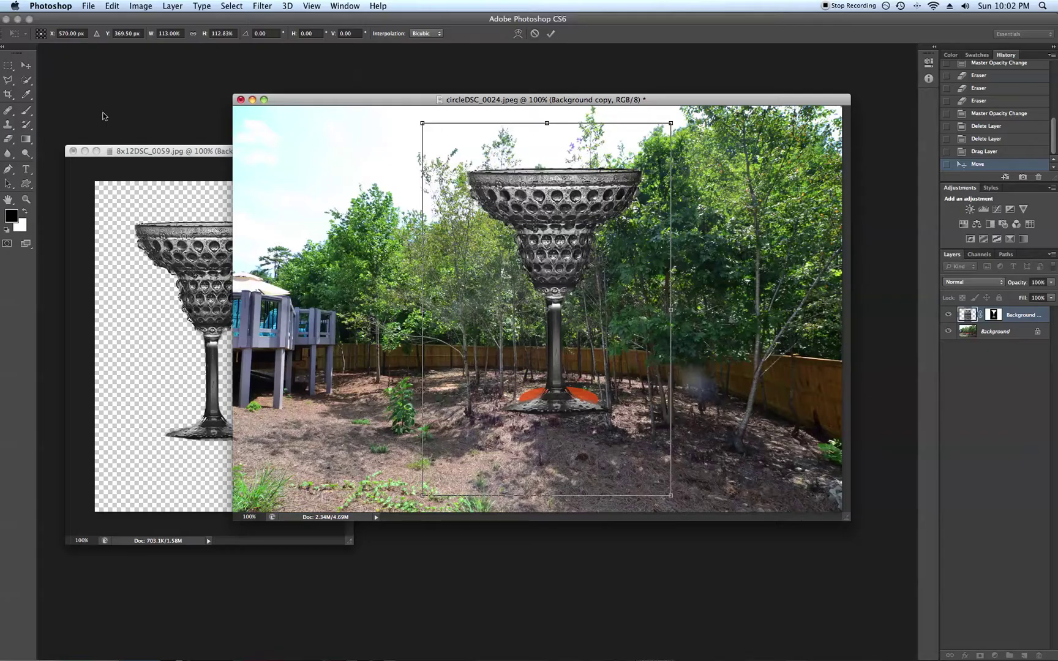
left_click(27, 66)
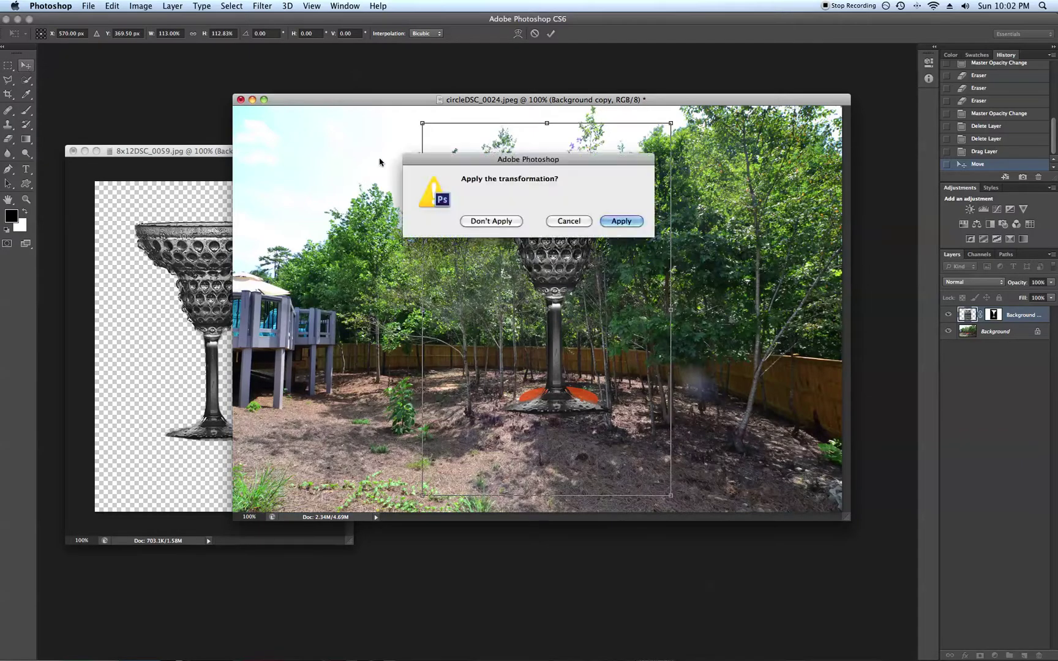
left_click(617, 220)
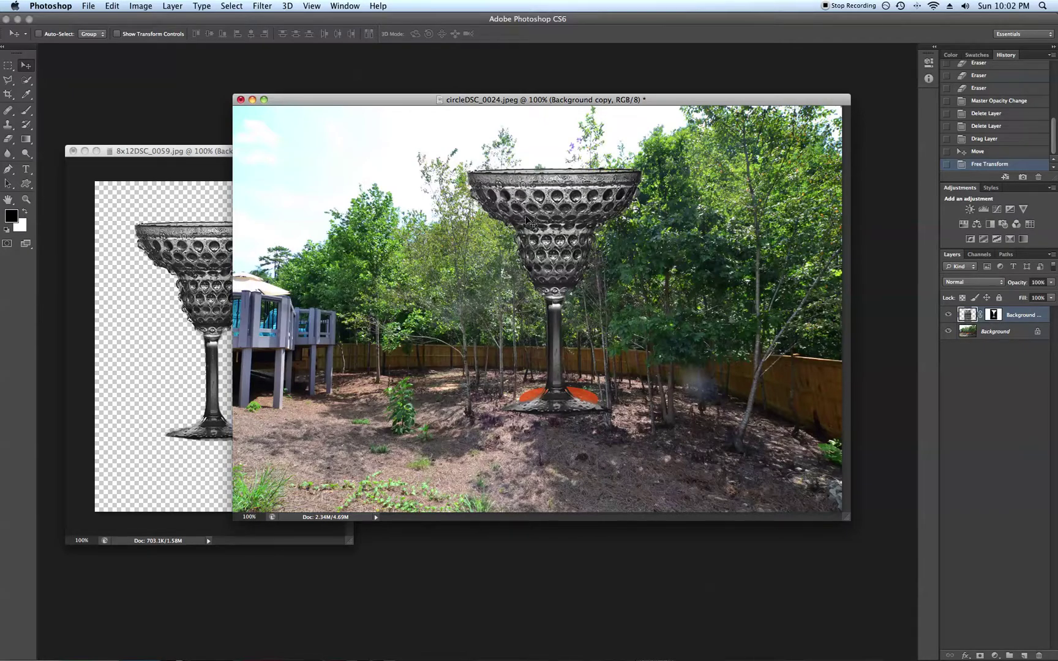
Step: Apply the glass layer's mask permanently to the layer
left_click(172, 6)
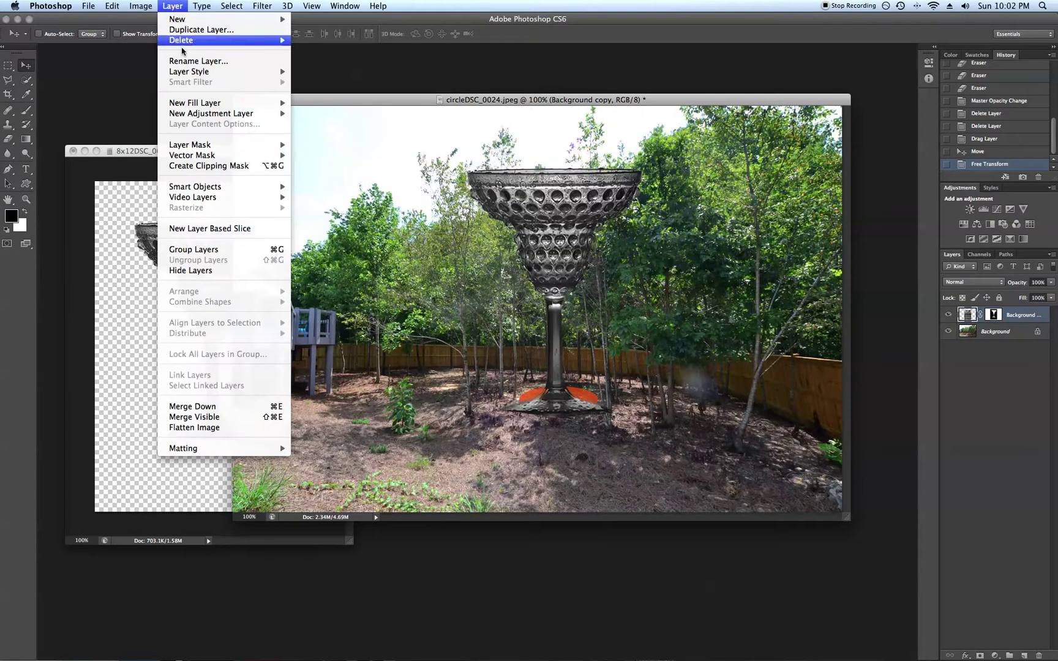
mouse_move(189, 147)
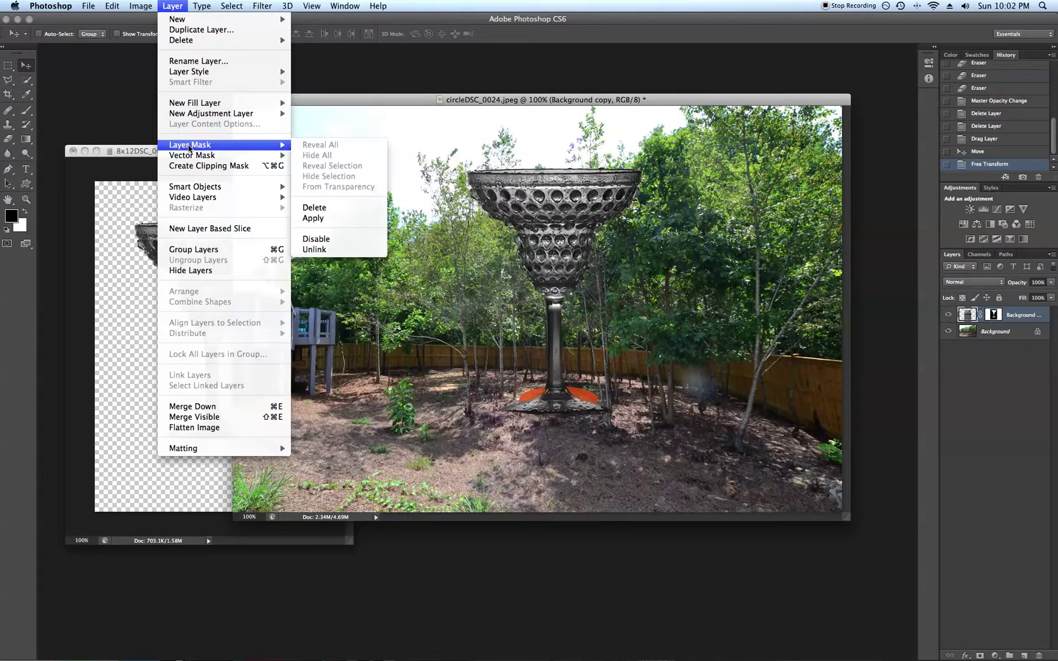
left_click(315, 219)
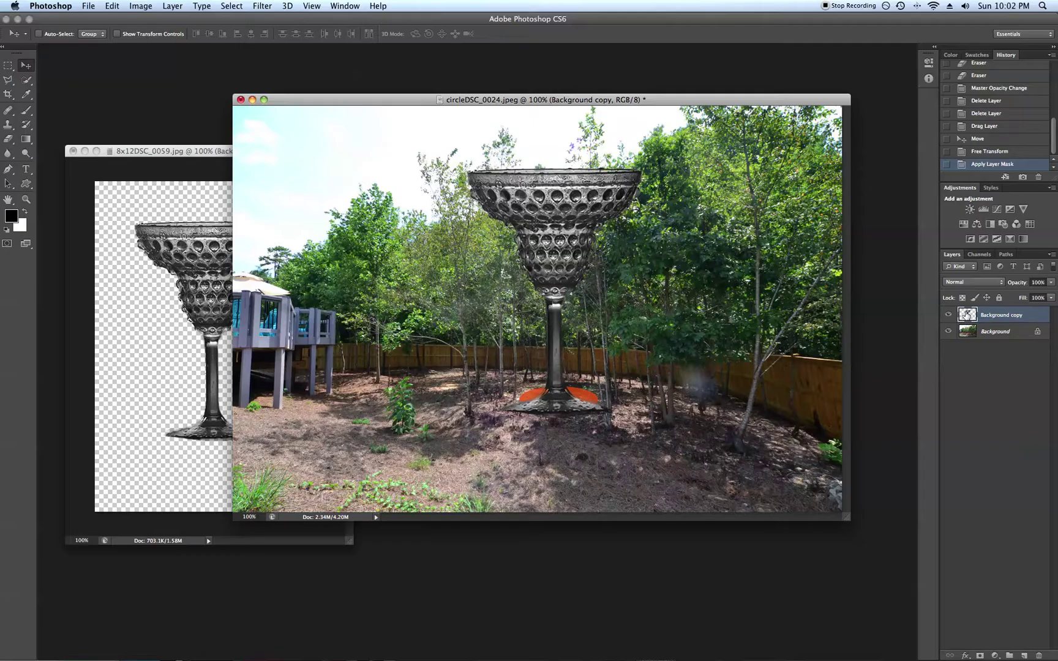
Step: Duplicate the masked-out glass layer and move the copy down and to the left of the original glass
left_click(949, 315)
left_click(949, 315)
left_click(966, 315, "super")
left_click_drag(967, 316, 1024, 656)
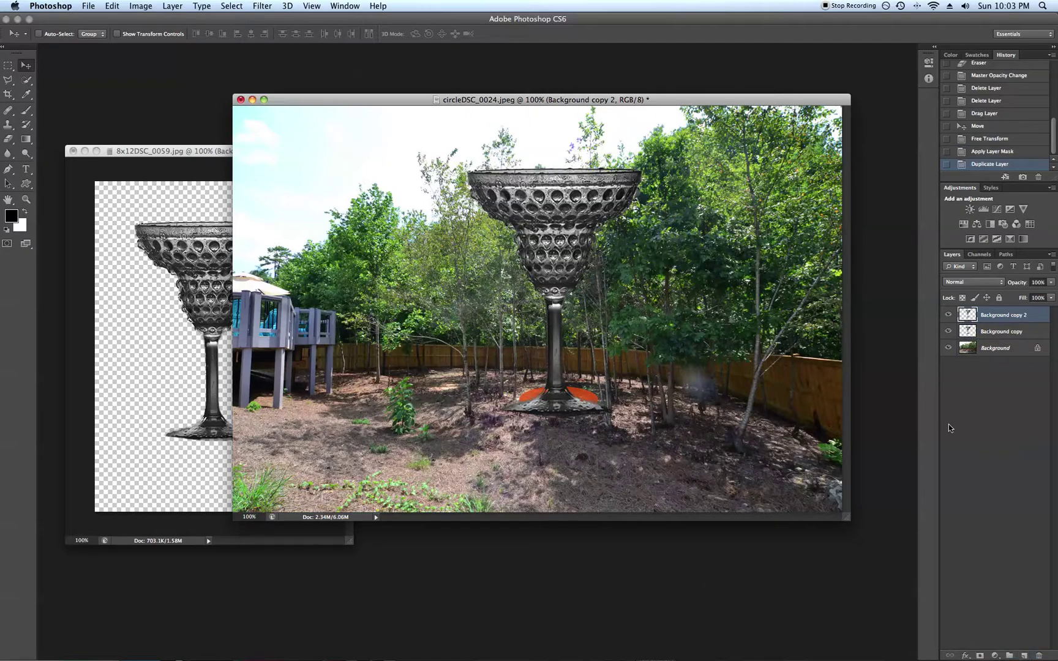
left_click(173, 7)
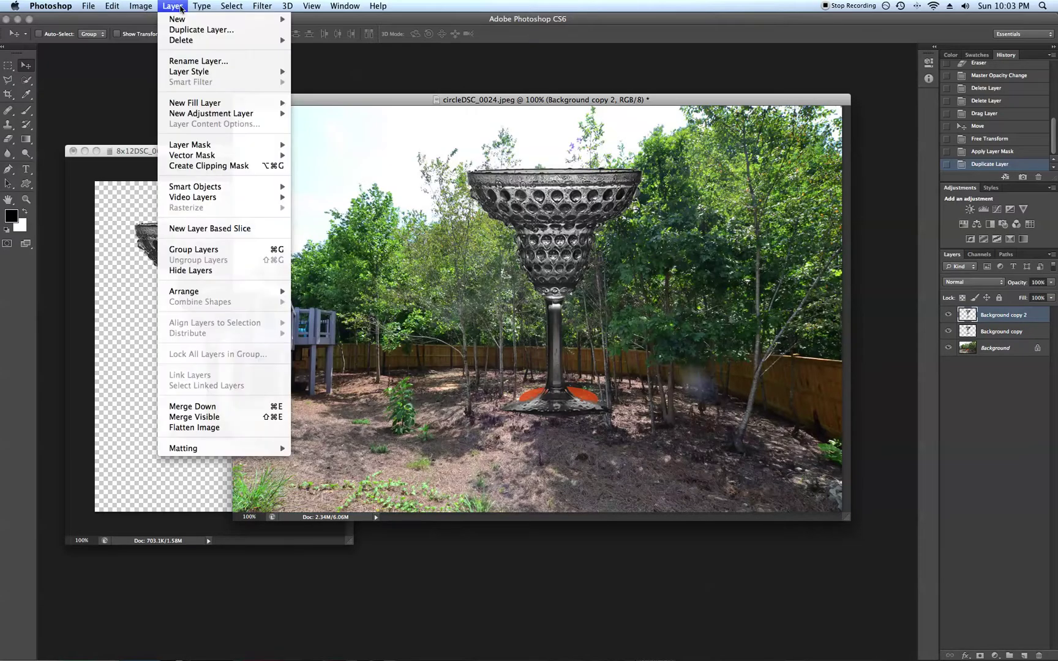
left_click(174, 6)
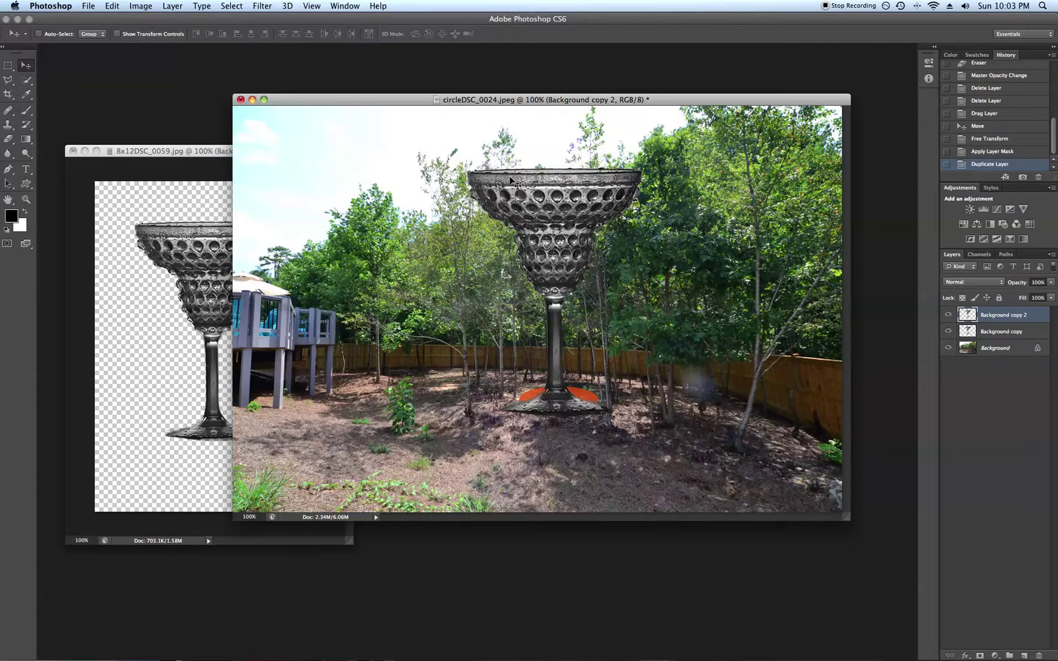
left_click_drag(537, 203, 468, 236)
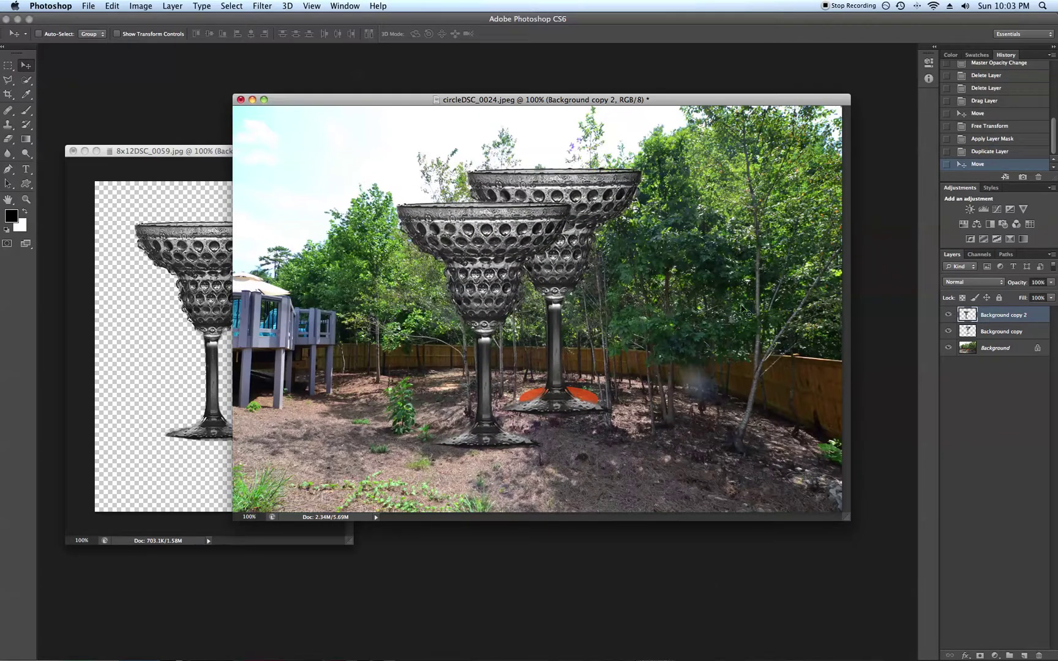
Step: Select the duplicate glass by inverting a Magic Wand selection of its empty surroundings, and move it farther left of the original
left_click(27, 80)
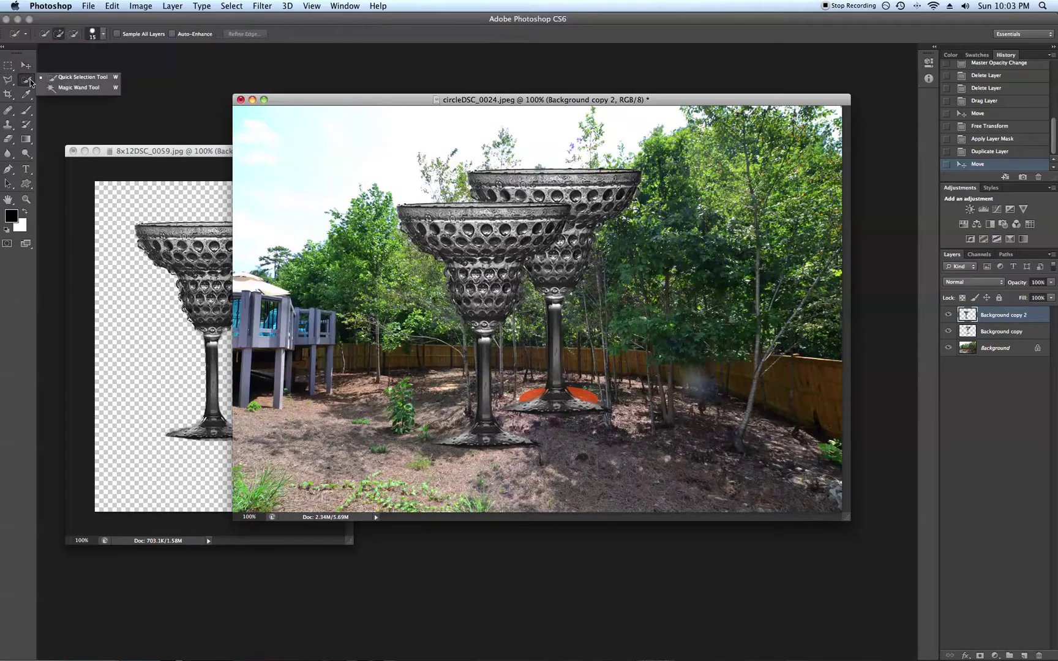
left_click(72, 89)
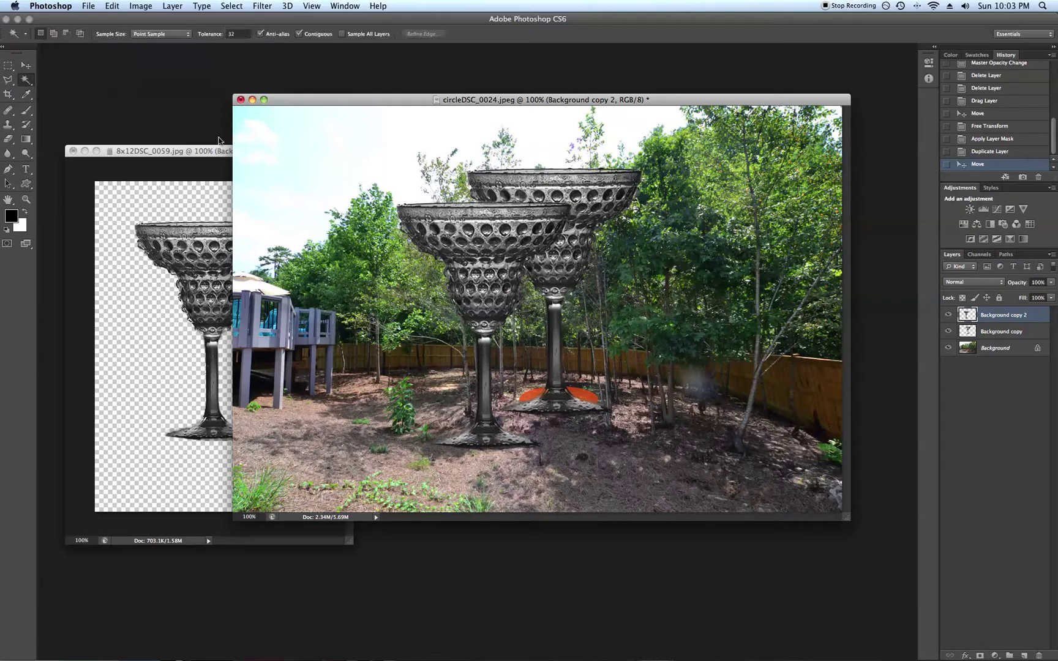
left_click(390, 302)
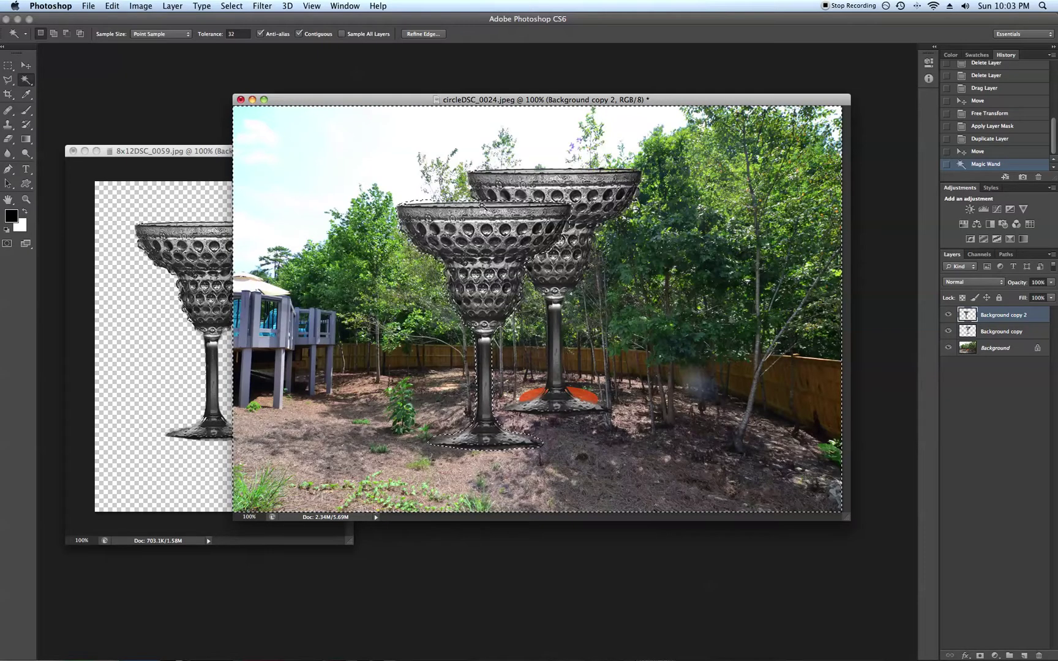
left_click(227, 4)
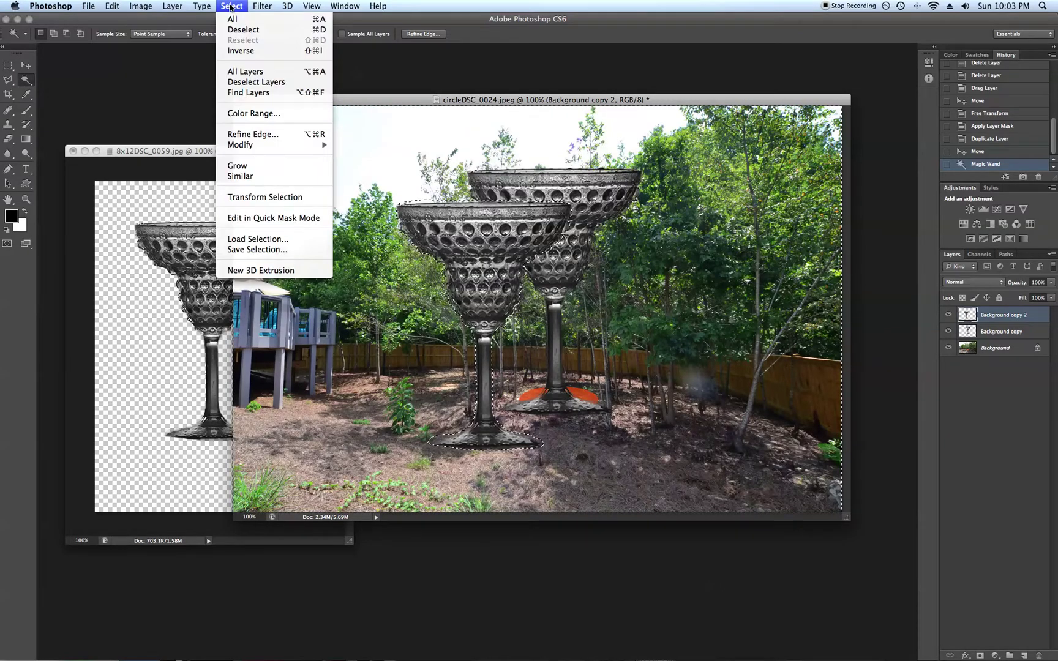
left_click(237, 53)
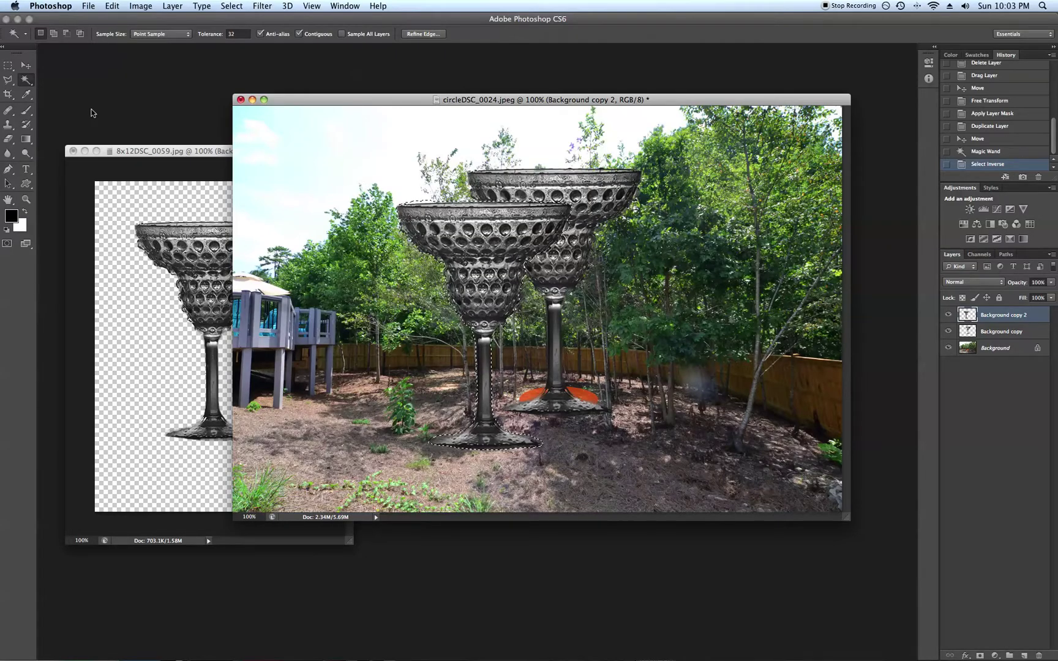
key("v")
left_click_drag(471, 260, 401, 275)
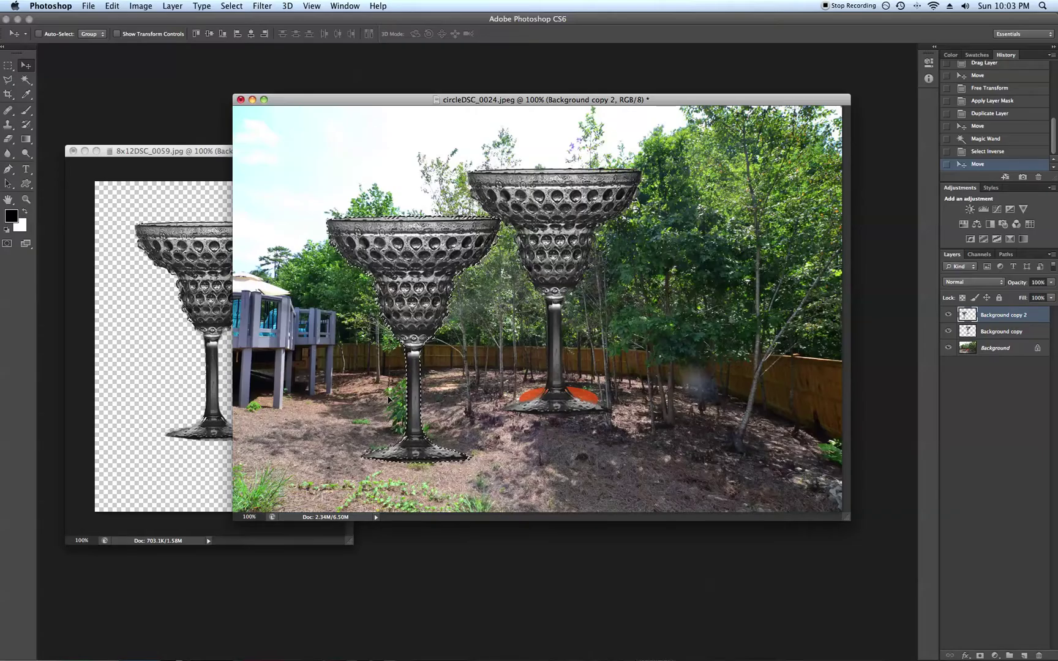
Step: Fill the selected duplicate glass with the black foreground color in Normal mode at 100% opacity
left_click(112, 6)
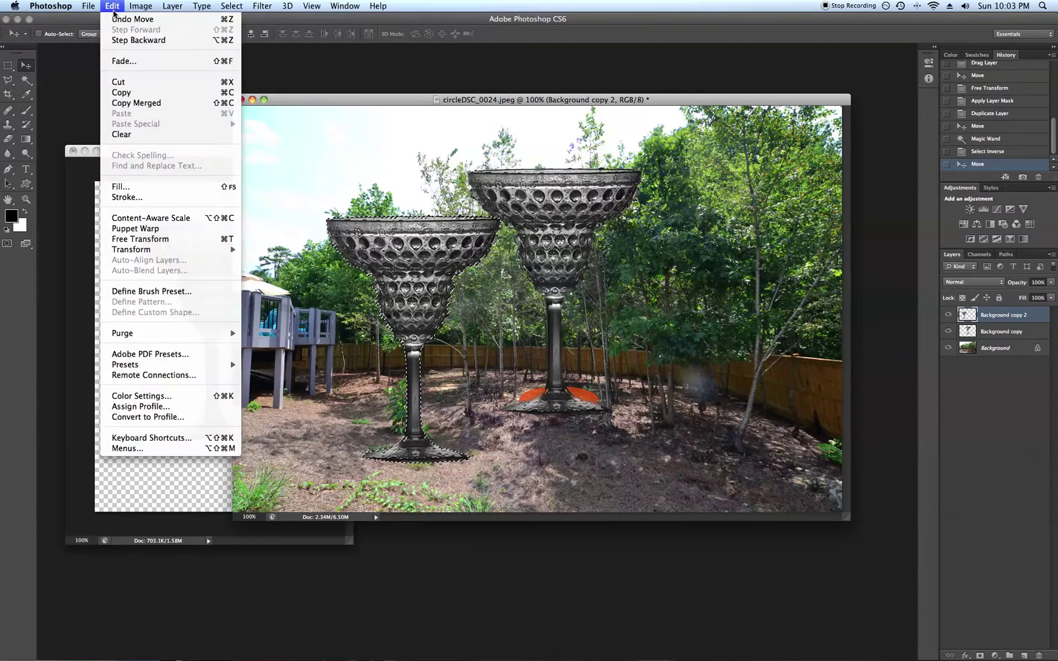
left_click(147, 191)
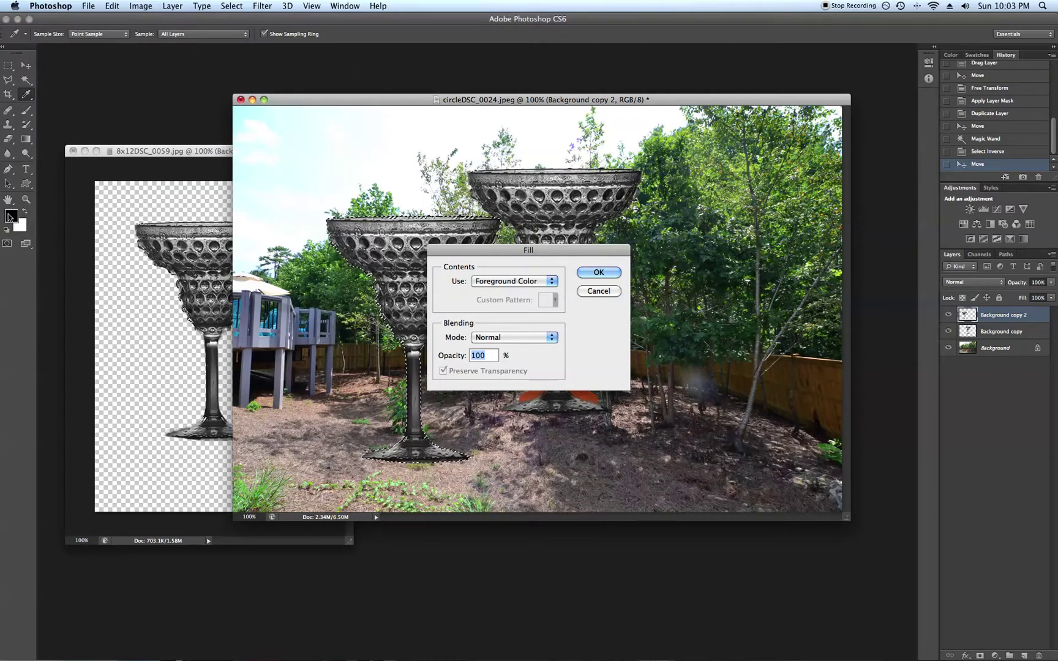
left_click(611, 273)
key("v")
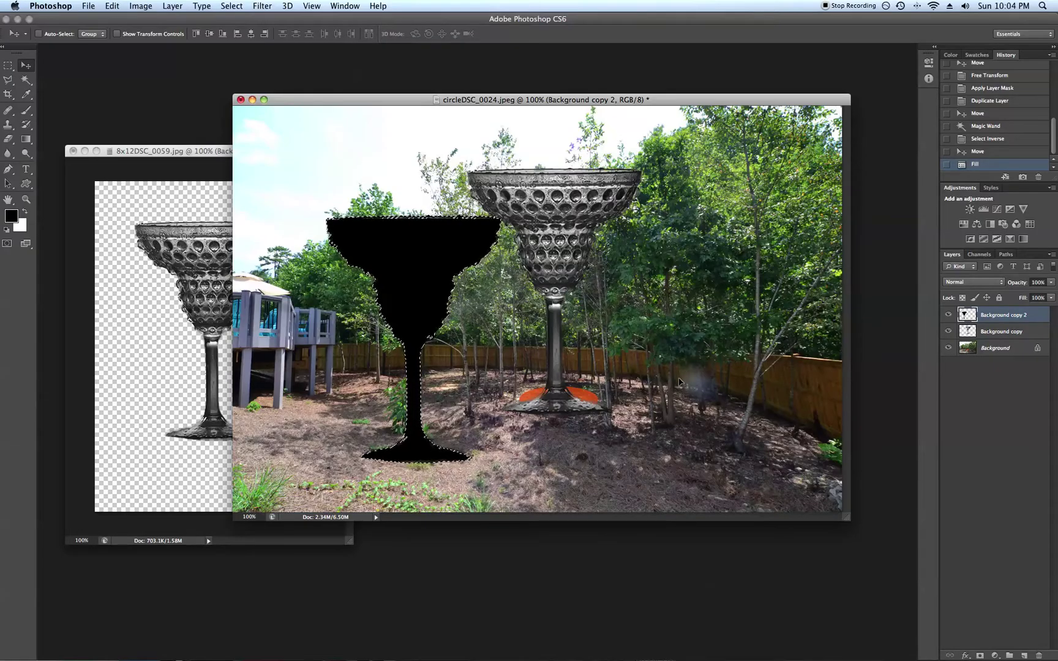
Step: Lower the black silhouette layer's opacity to 49% and deselect the glass outline
left_click(1052, 298)
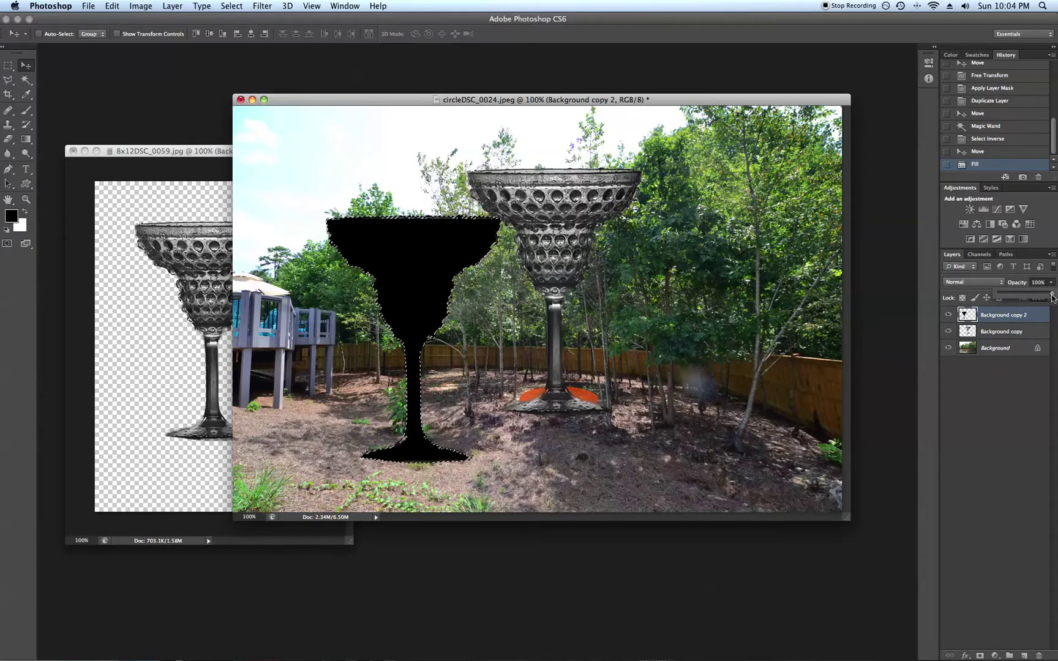
left_click_drag(1053, 298, 1026, 297)
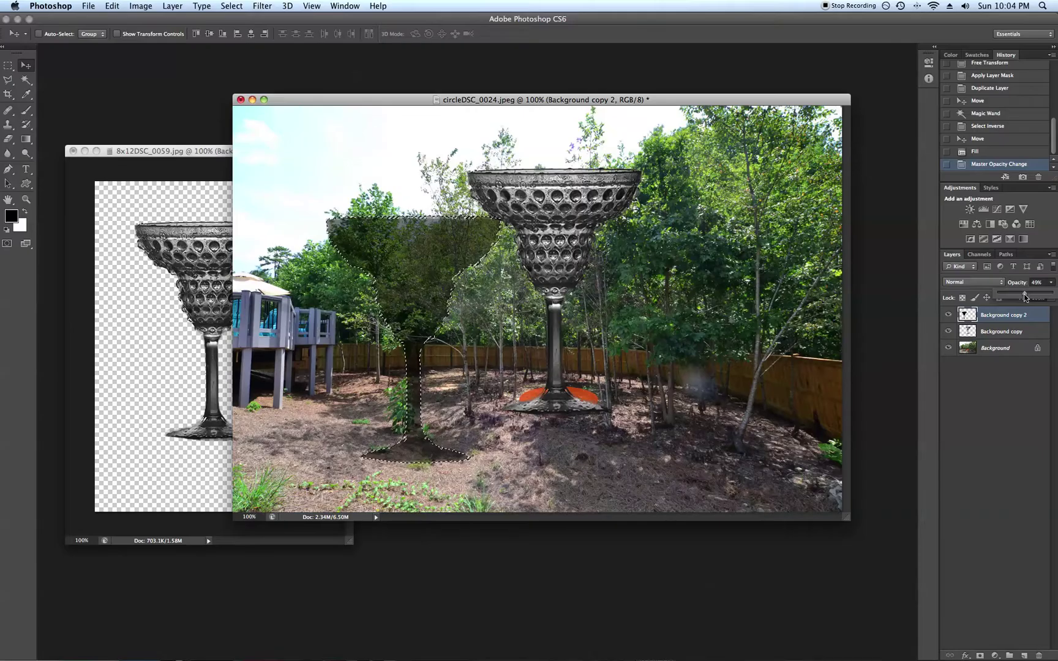
key("super+d")
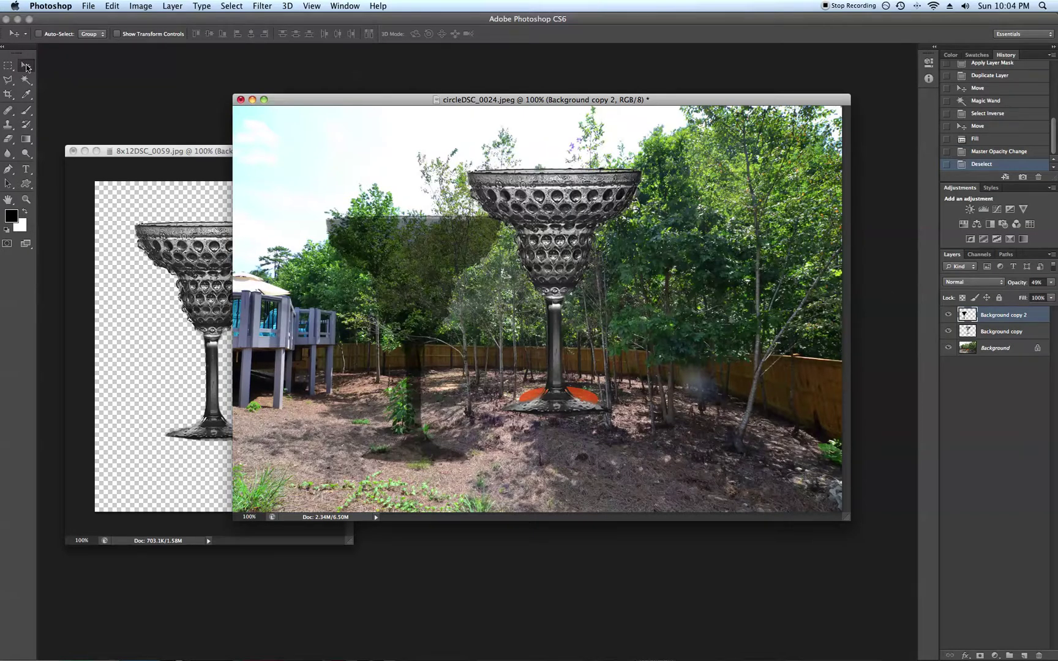
Step: Move the shadow silhouette to the lower left of the glass and set the glass back down on the orange disc
left_click_drag(407, 292, 407, 319)
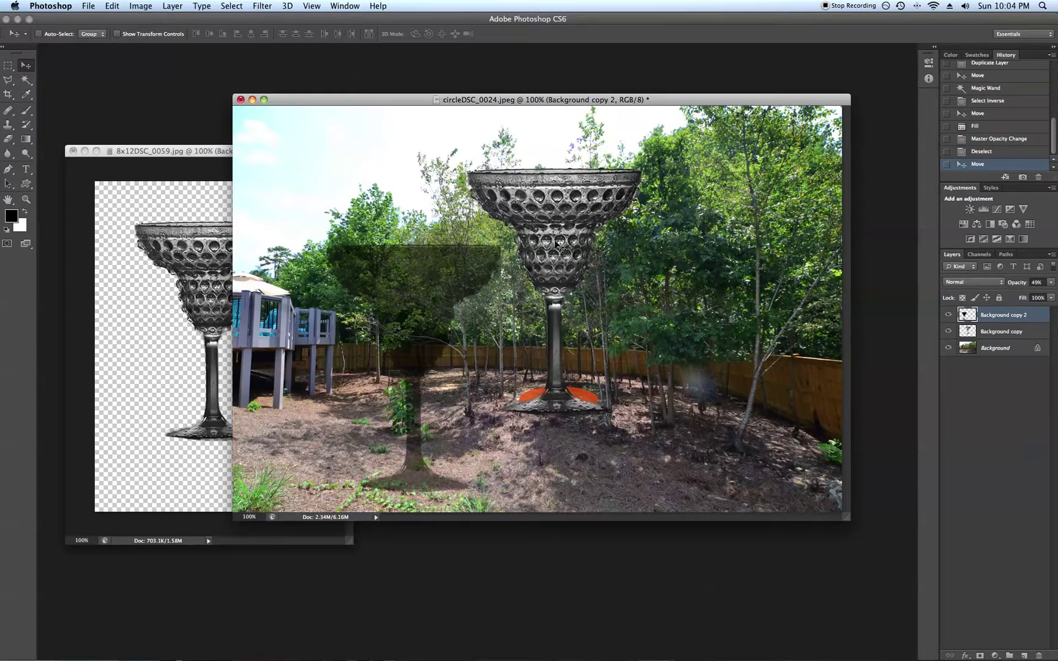
left_click_drag(544, 423, 421, 397)
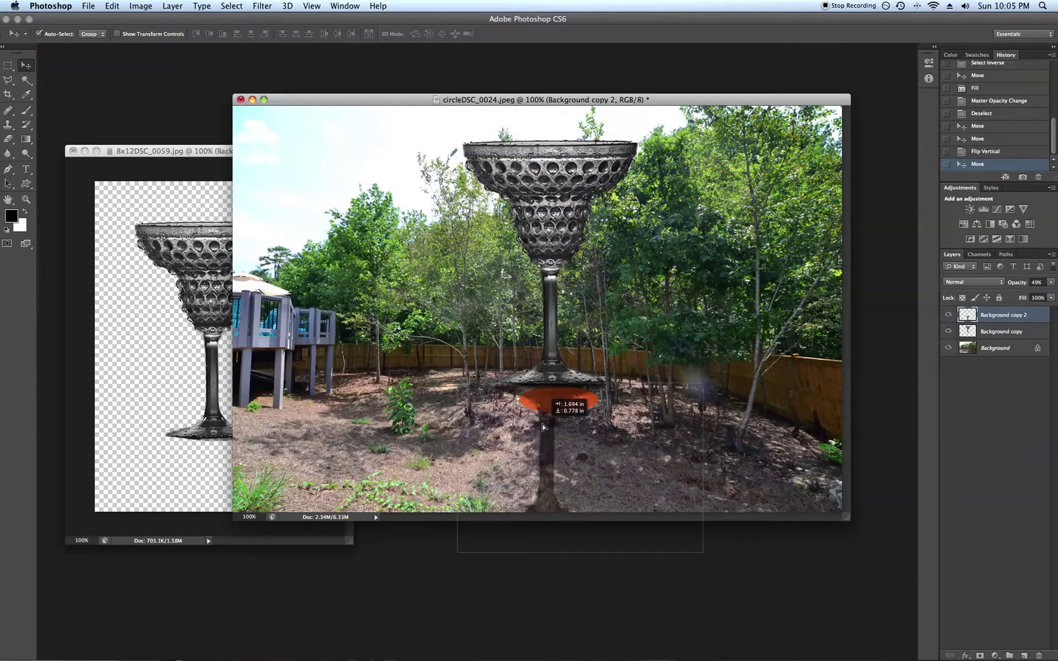
left_click(554, 220)
left_click_drag(554, 219, 559, 245)
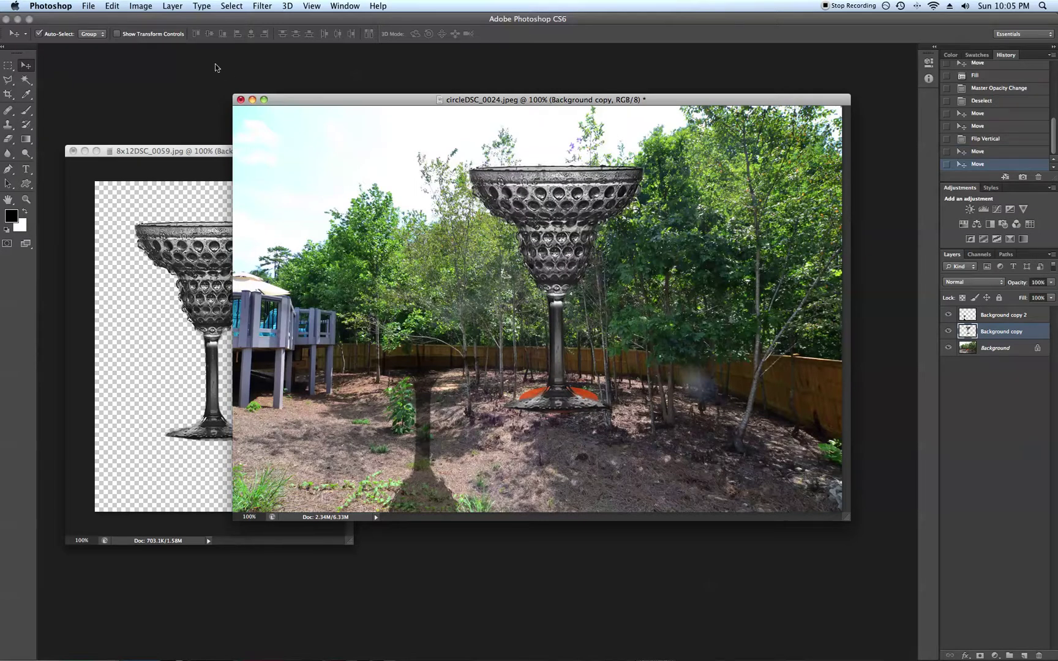
Step: Flip the glass on the Background copy layer vertically so it stands upside down
left_click(113, 7)
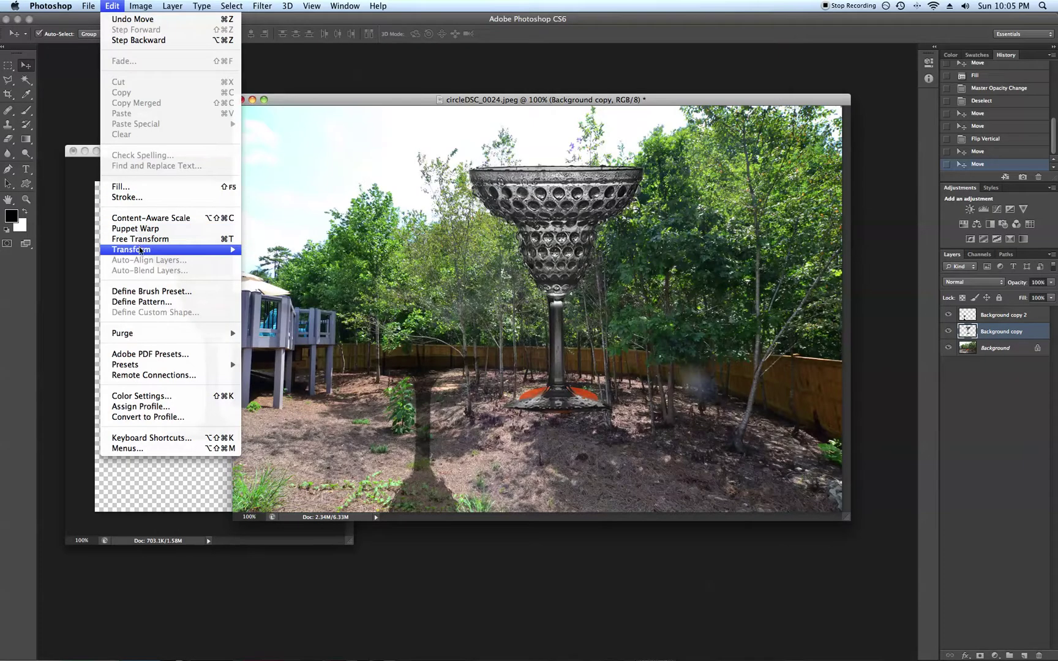
mouse_move(160, 250)
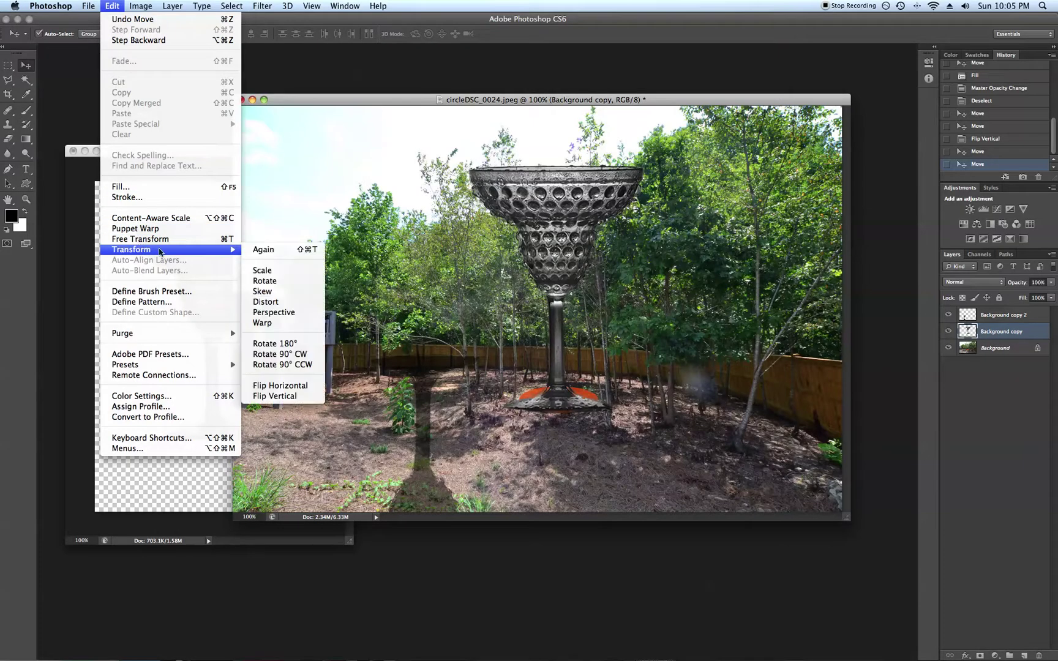
left_click(293, 396)
mouse_move(576, 370)
left_mouse_down()
mouse_move(572, 346)
mouse_move(574, 370)
left_mouse_up()
Step: Flip the shadow silhouette vertically and position it directly below the rim of the upside-down glass
left_click_drag(416, 375, 378, 223)
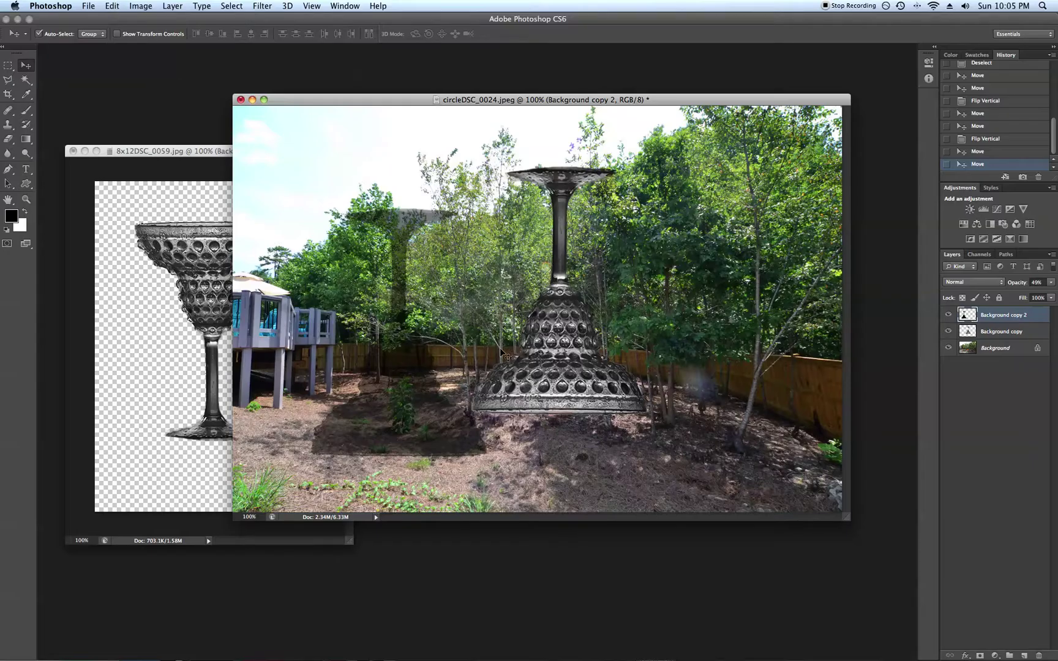
left_click(112, 6)
mouse_move(130, 250)
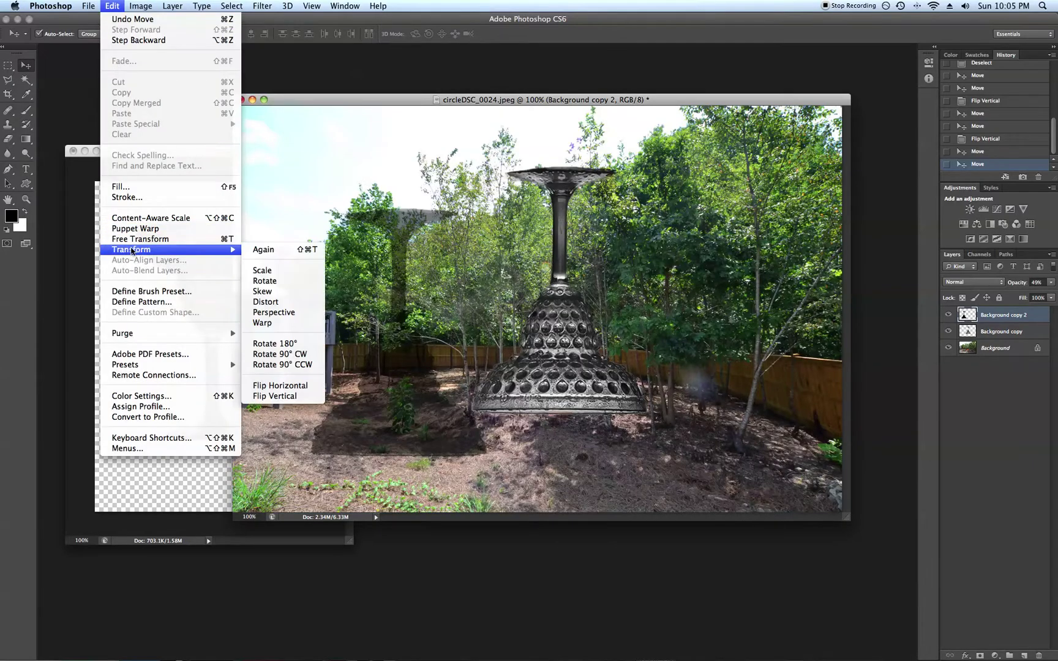
left_click(282, 397)
left_click_drag(386, 259, 544, 440)
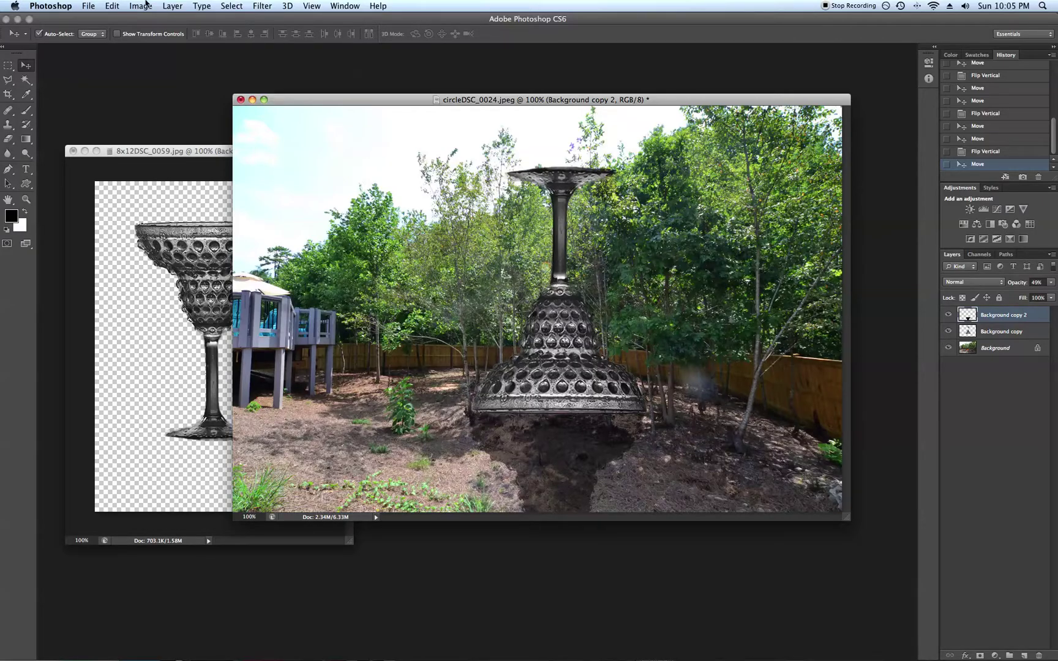
Step: Skew the shadow silhouette slightly inward at its upper corner and enlarge the garden document window to expose the whole transform box
left_click(112, 8)
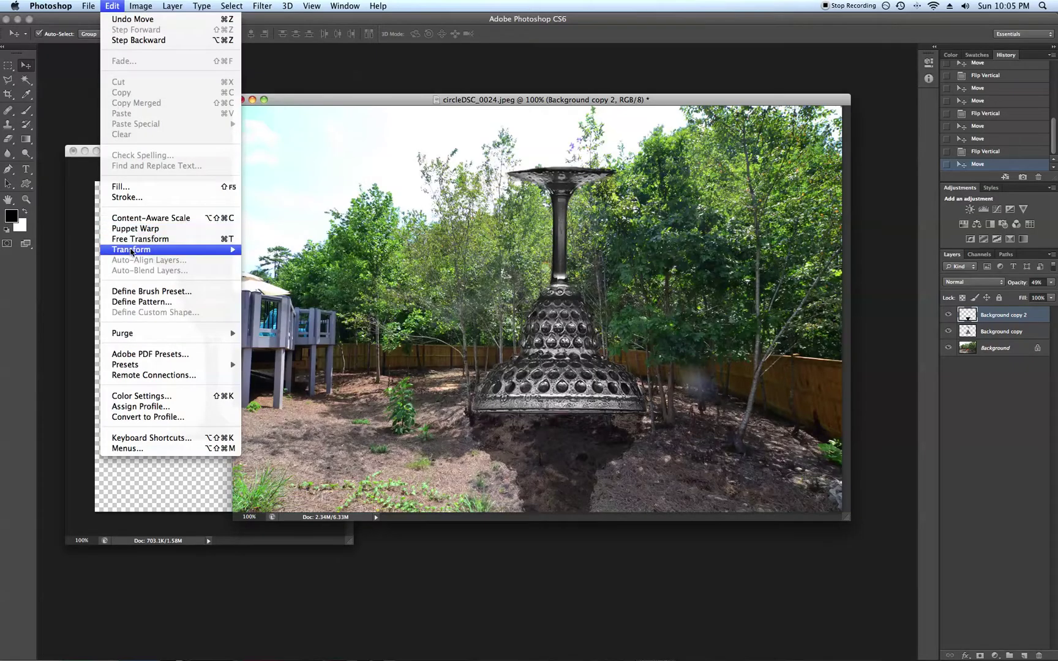
mouse_move(132, 251)
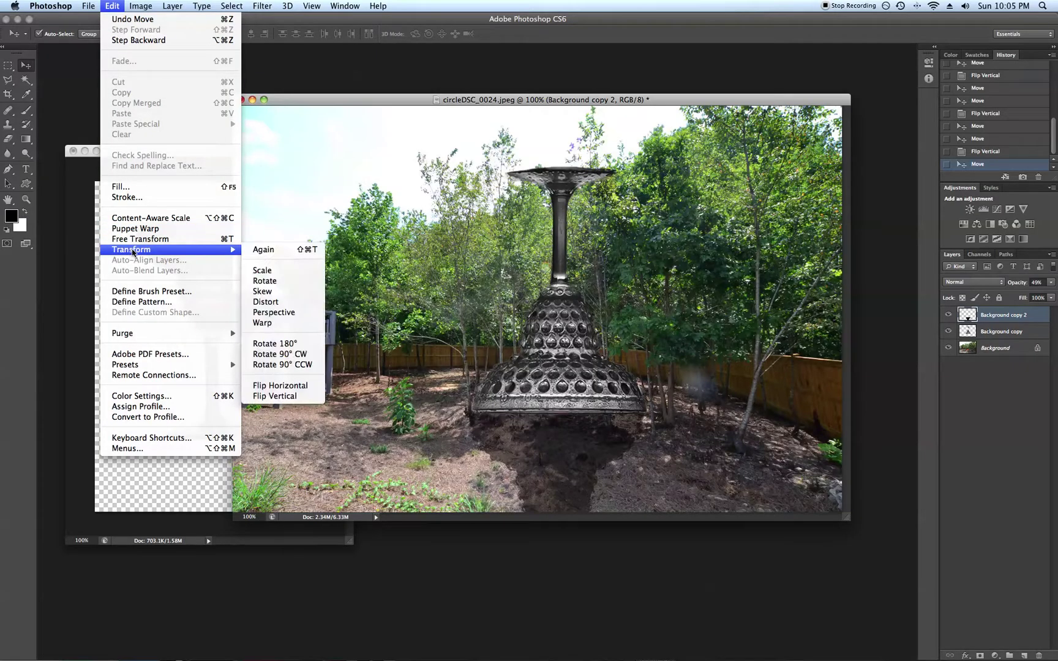
left_click(265, 292)
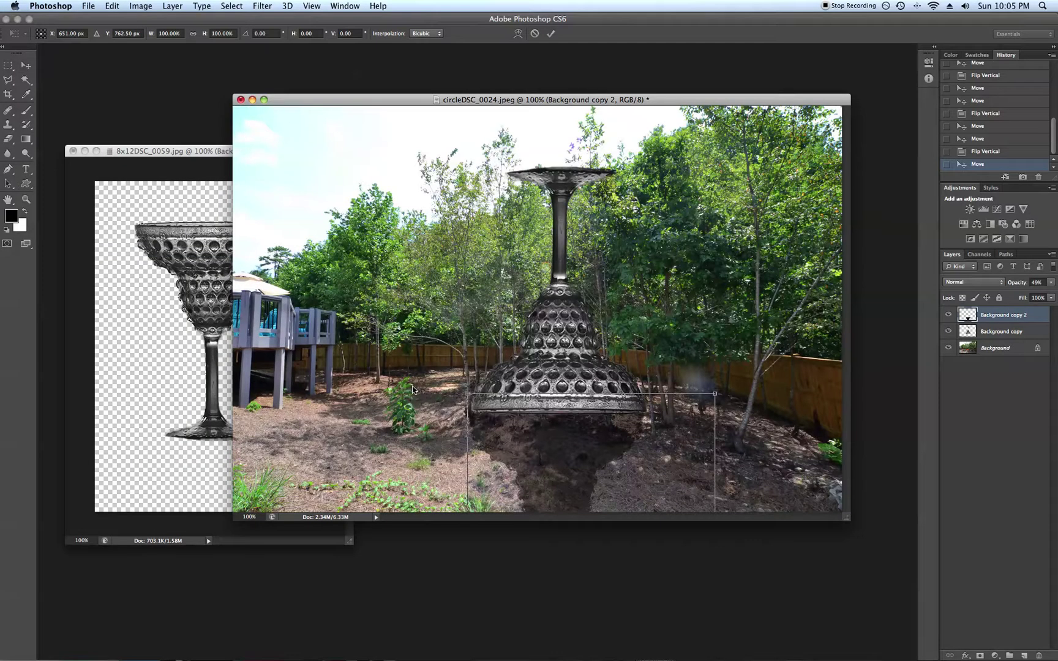
left_click_drag(714, 393, 708, 394)
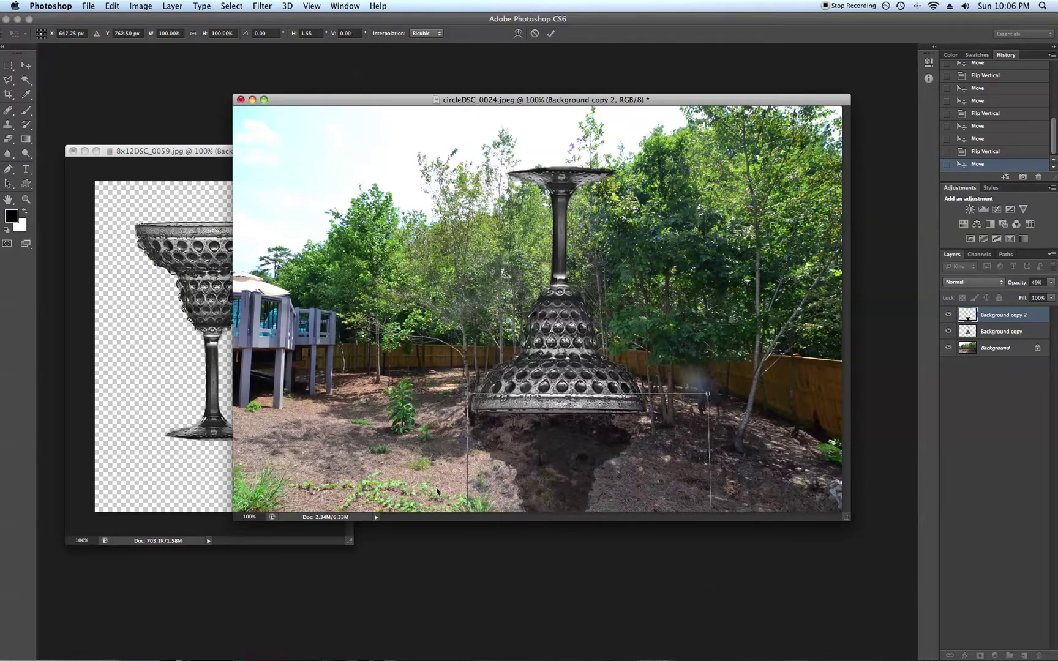
left_click_drag(846, 516, 881, 648)
left_click_drag(391, 98, 359, 55)
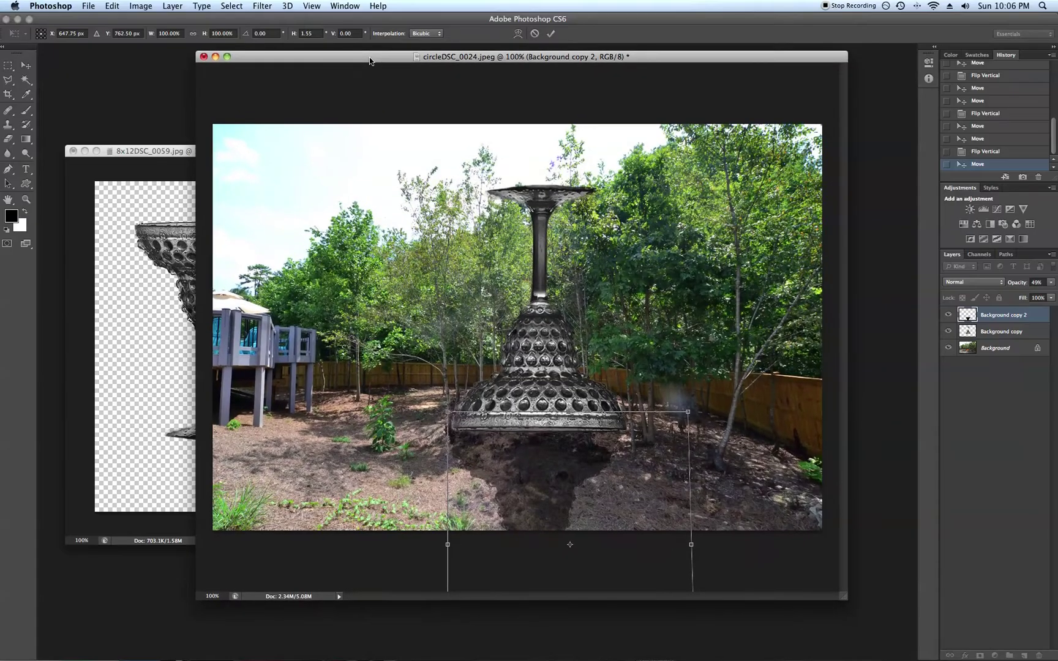
left_click_drag(846, 597, 908, 654)
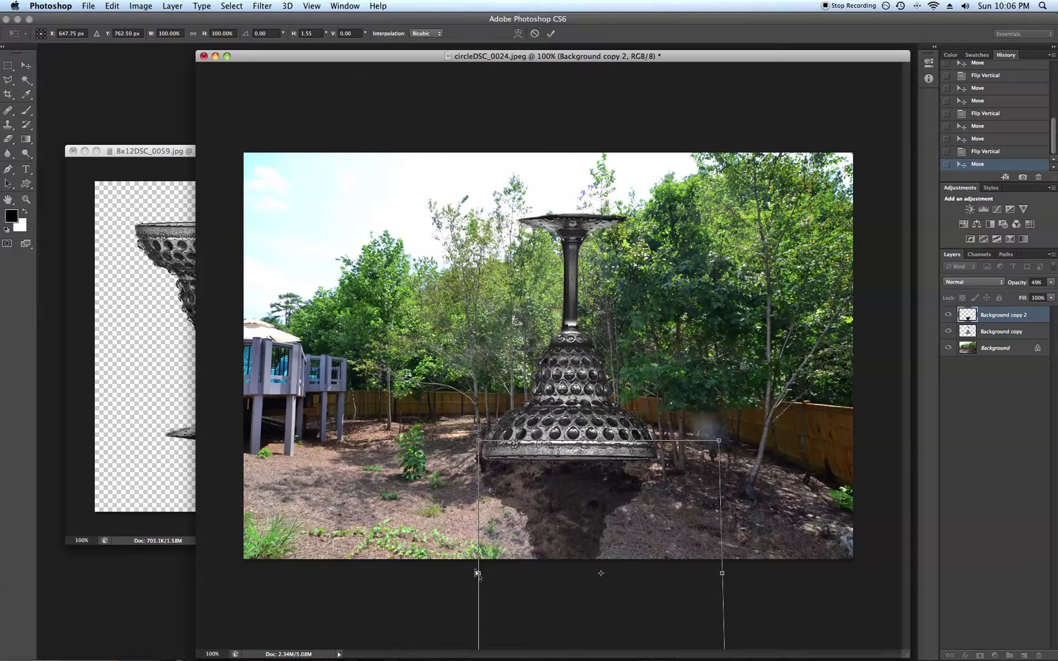
left_click_drag(469, 570, 480, 447)
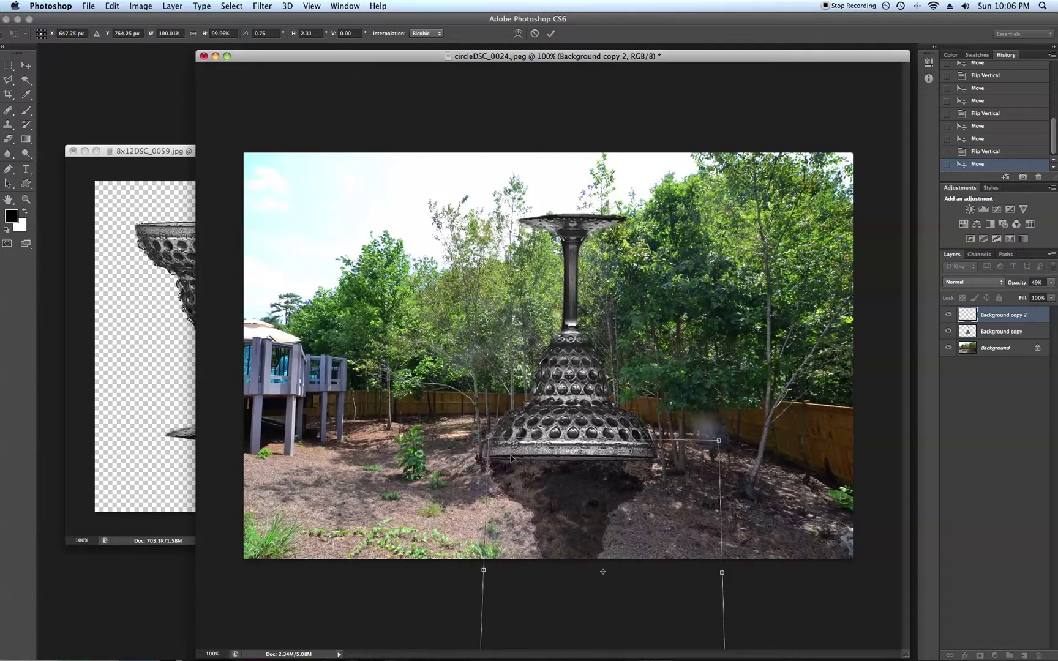
Step: Warp the shadow silhouette so it bends toward the lower left across the ground, with its upper edge kept under the glass rim
right_click(552, 492)
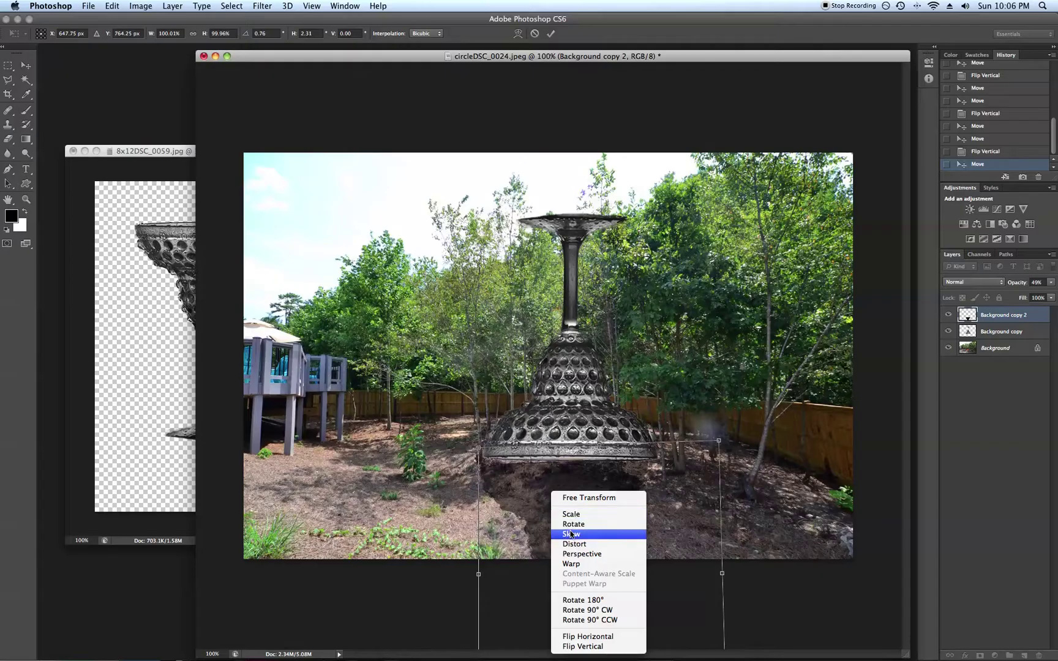
left_click(574, 565)
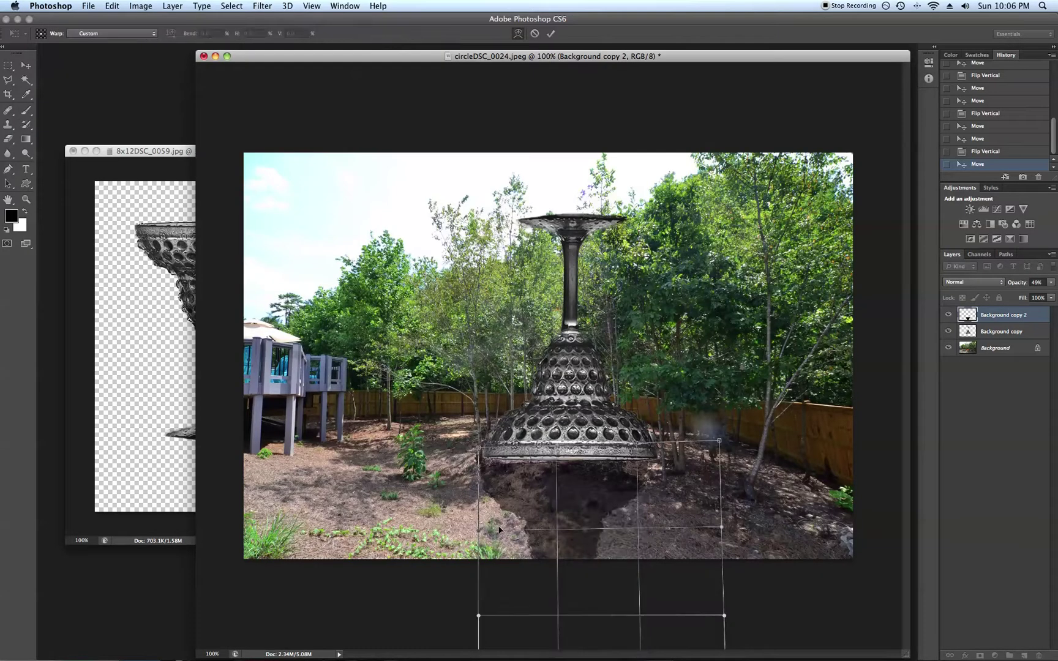
left_click_drag(477, 532, 470, 524)
left_click_drag(722, 528, 689, 530)
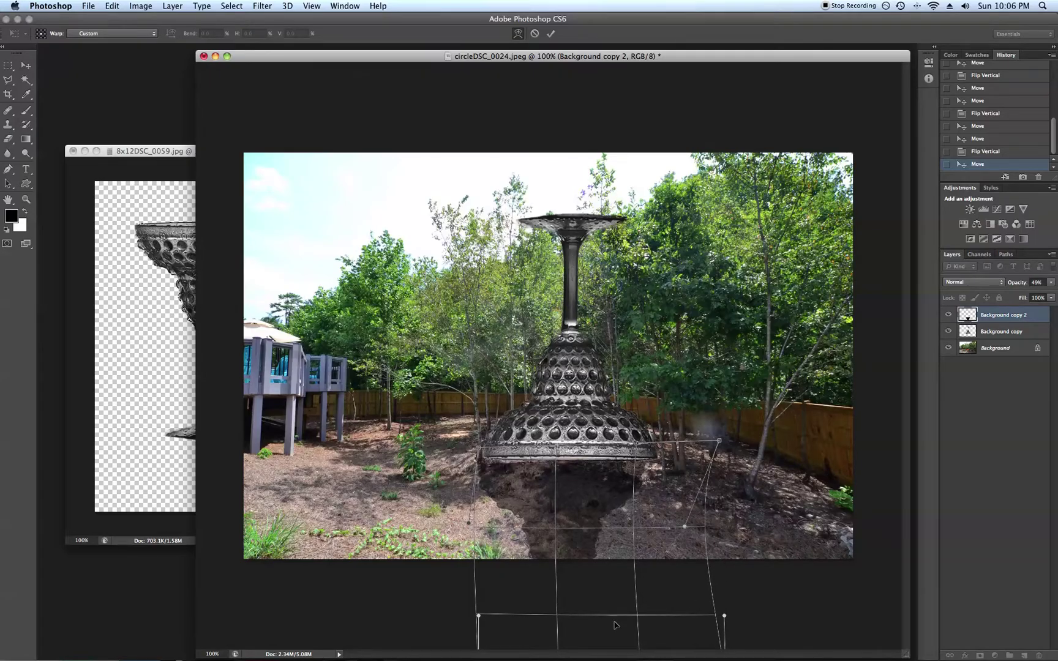
left_click_drag(478, 615, 322, 599)
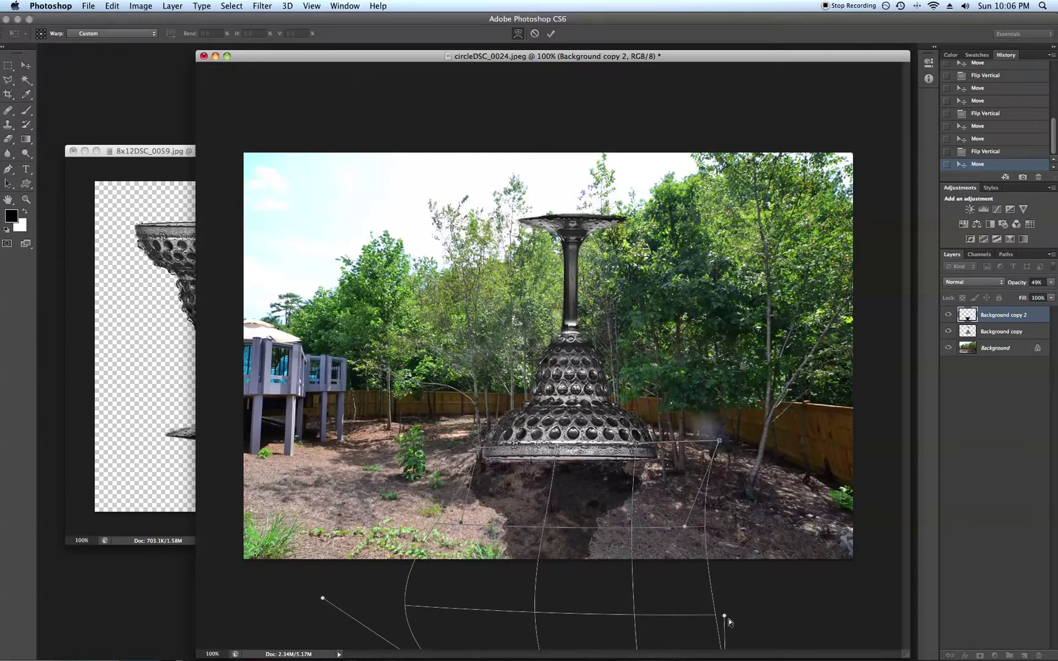
left_click_drag(715, 618, 614, 613)
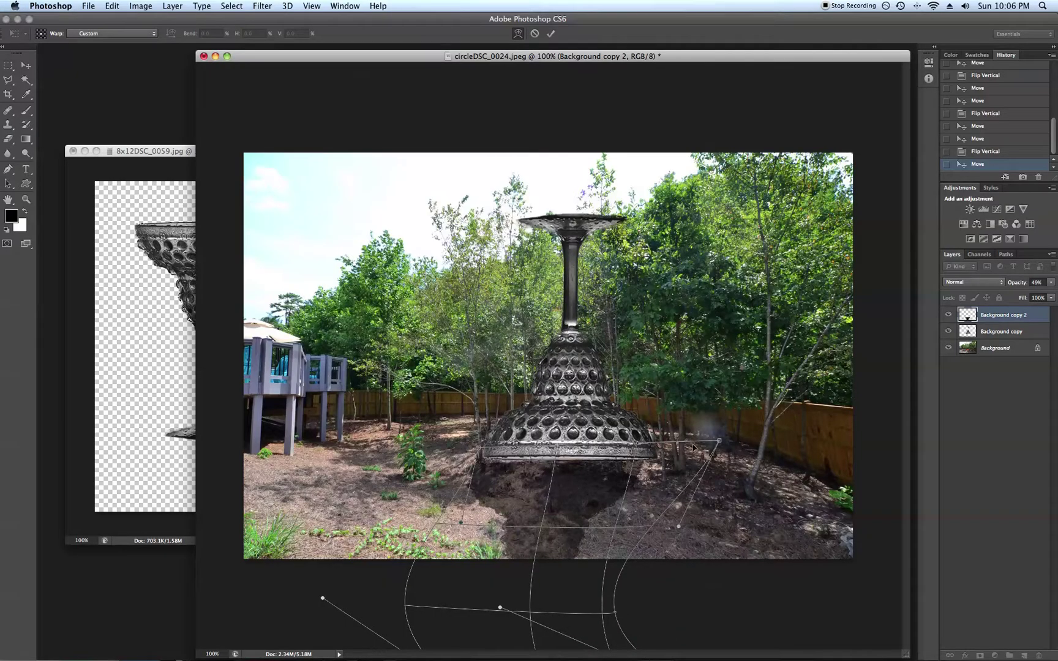
left_click_drag(719, 441, 765, 434)
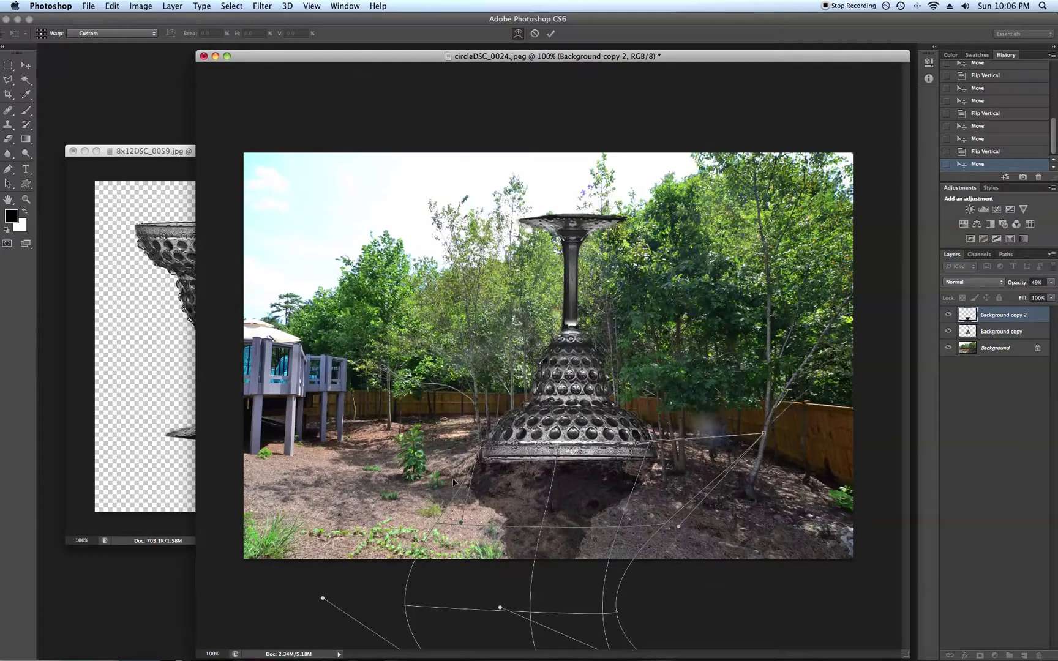
left_click_drag(480, 451, 488, 441)
left_click_drag(528, 611, 465, 608)
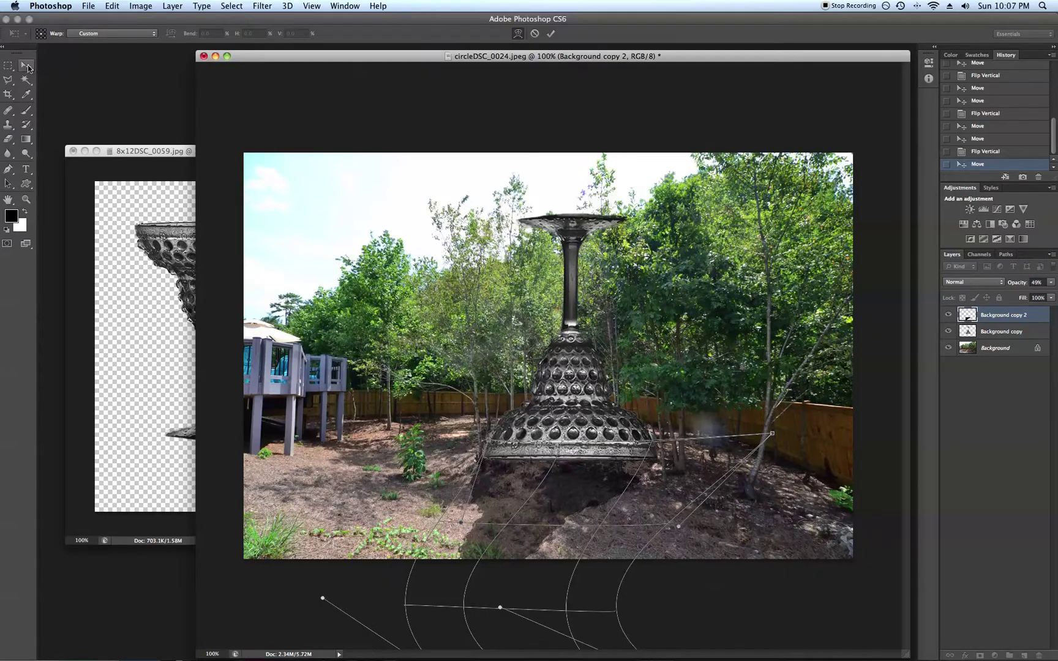
Step: Apply the warp and lower the shadow layer's opacity to 32%
left_click(27, 68)
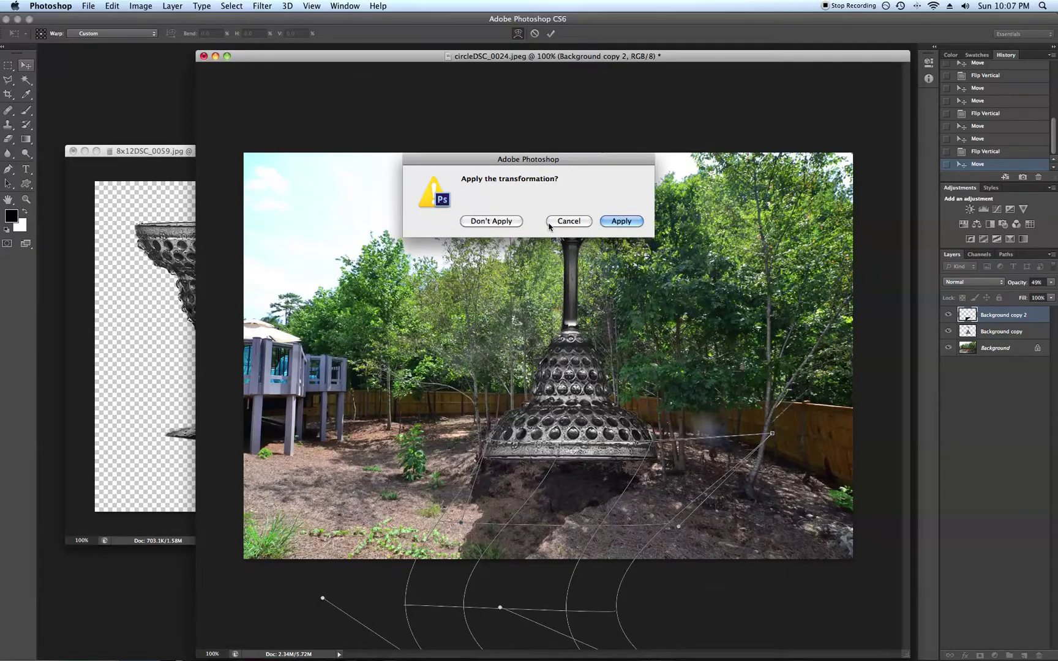
left_click(621, 221)
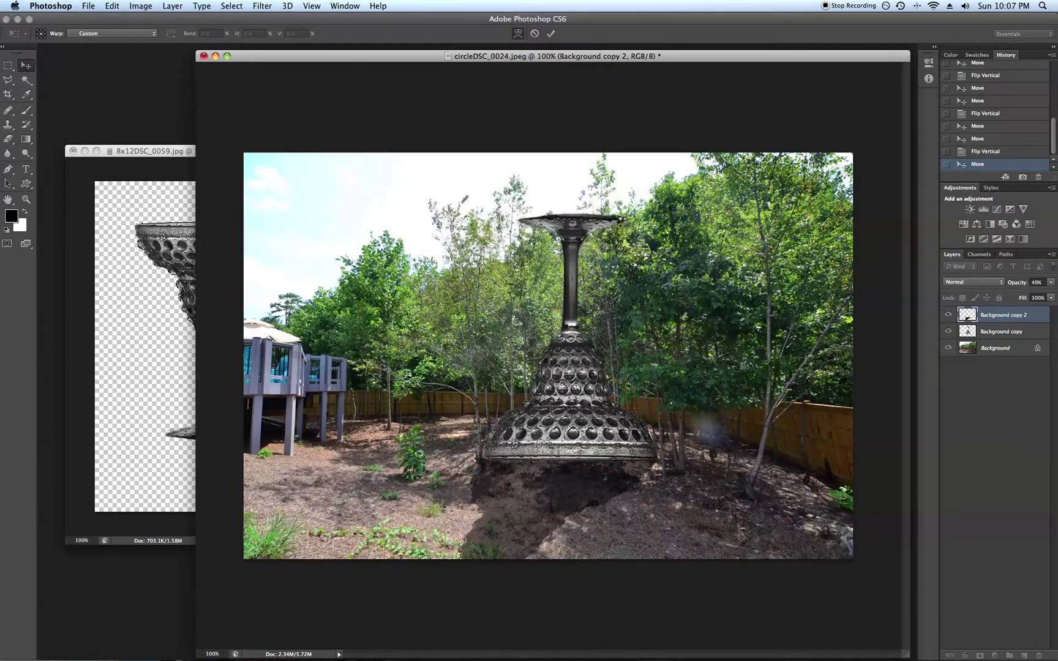
left_click(1051, 282)
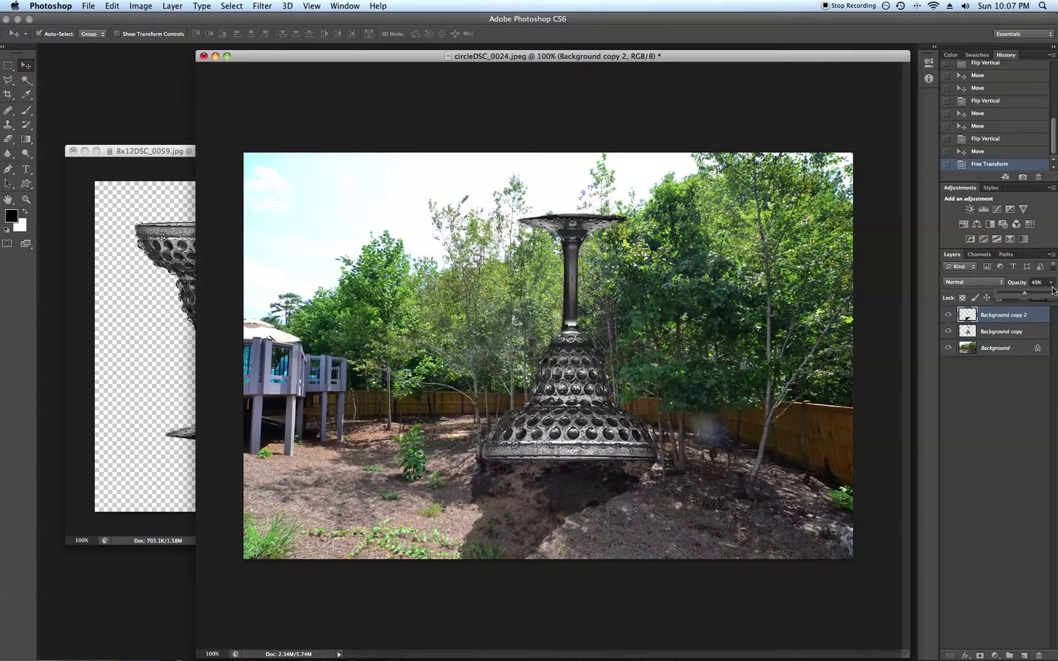
left_click_drag(1014, 295, 1014, 295)
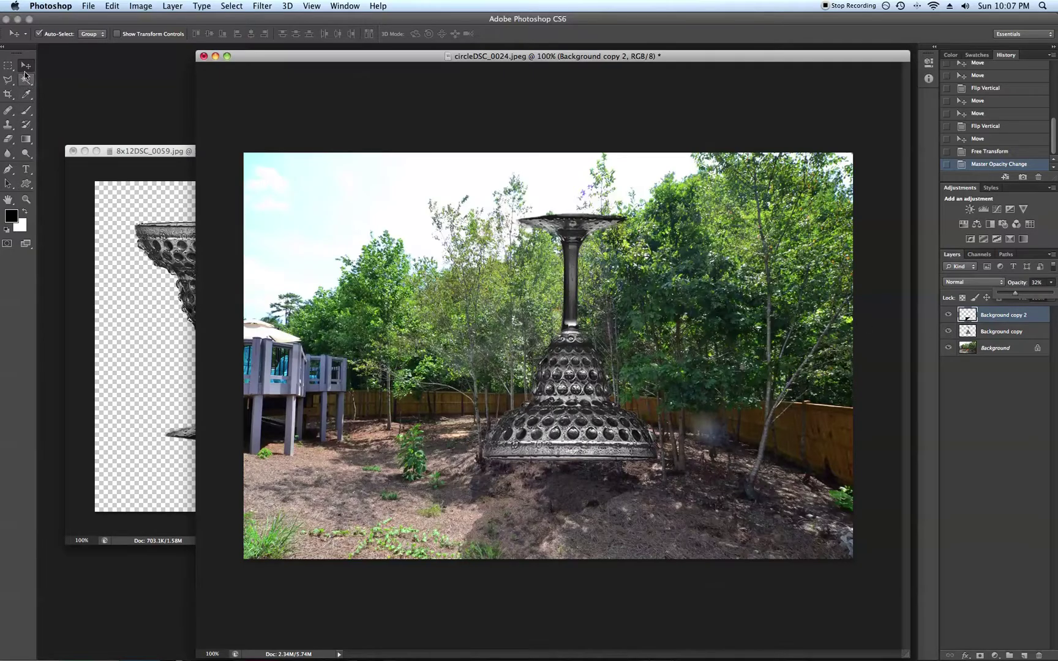
Step: Erase along the lower rim of the upside-down glass on the Background copy layer
left_click(556, 427)
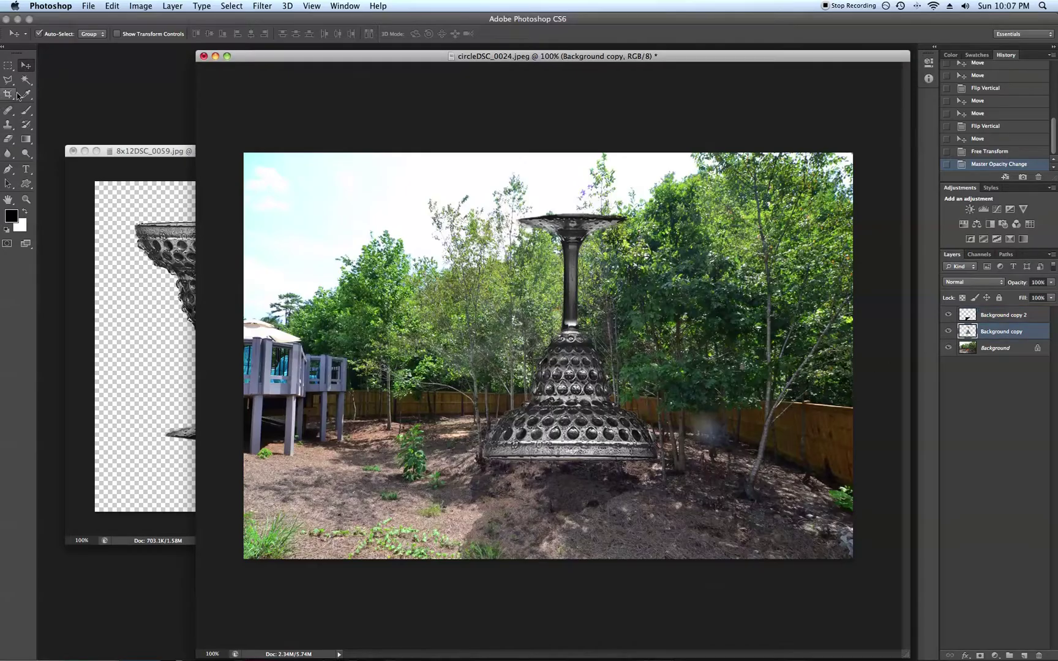
left_click(8, 140)
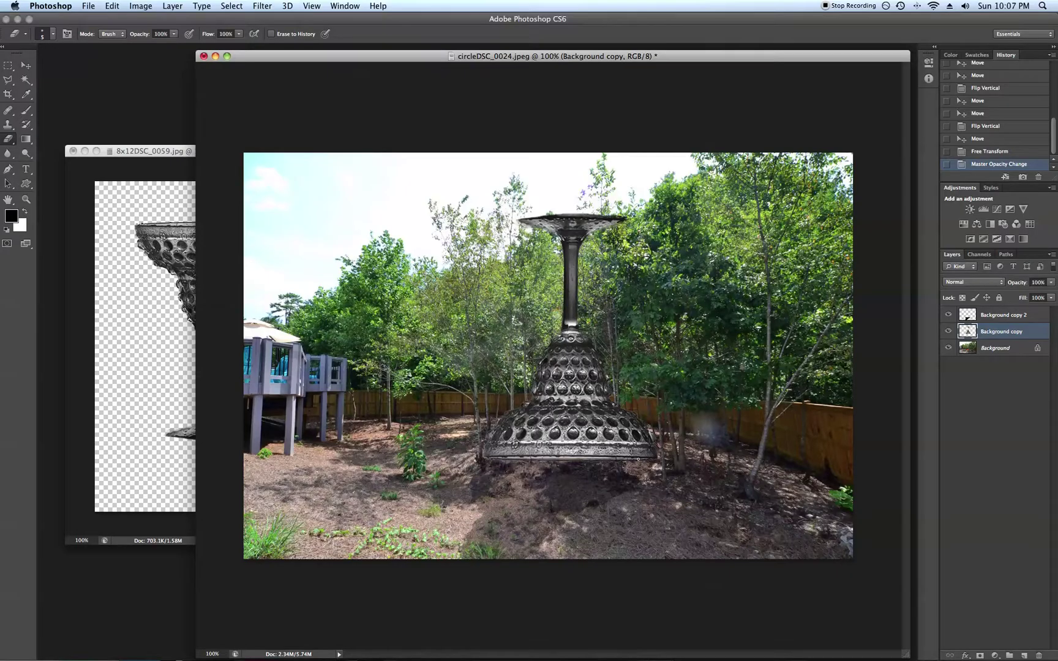
mouse_move(617, 459)
left_mouse_down()
mouse_move(493, 458)
mouse_move(656, 459)
left_mouse_up()
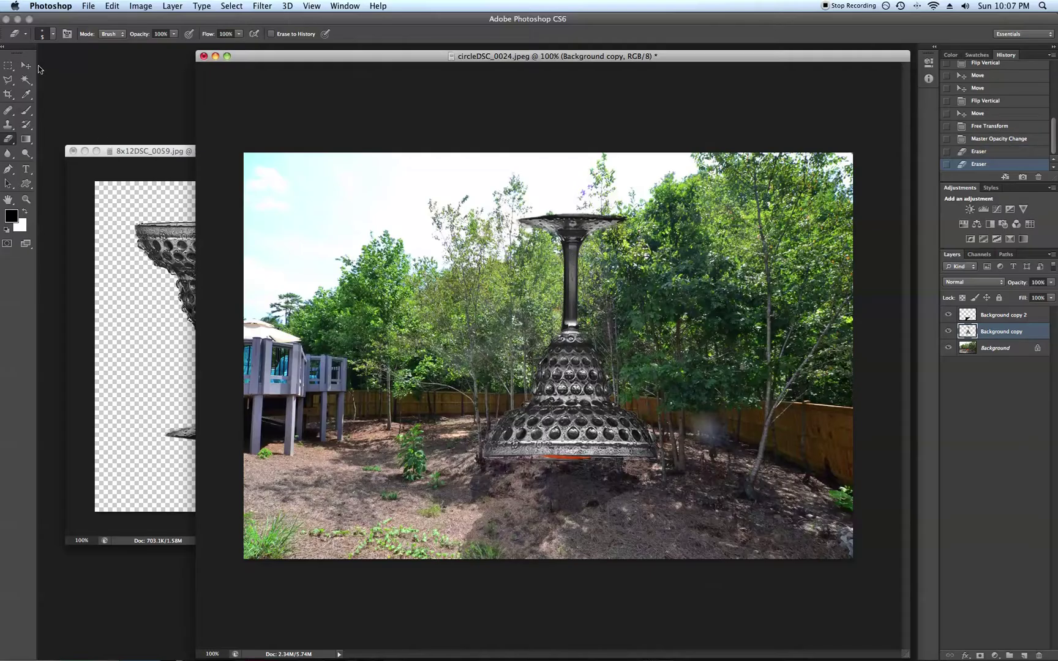
Step: Move the glass slightly down to cover the orange disc and shift the shadow layer down to match
left_click(27, 66)
left_click_drag(575, 393, 575, 400)
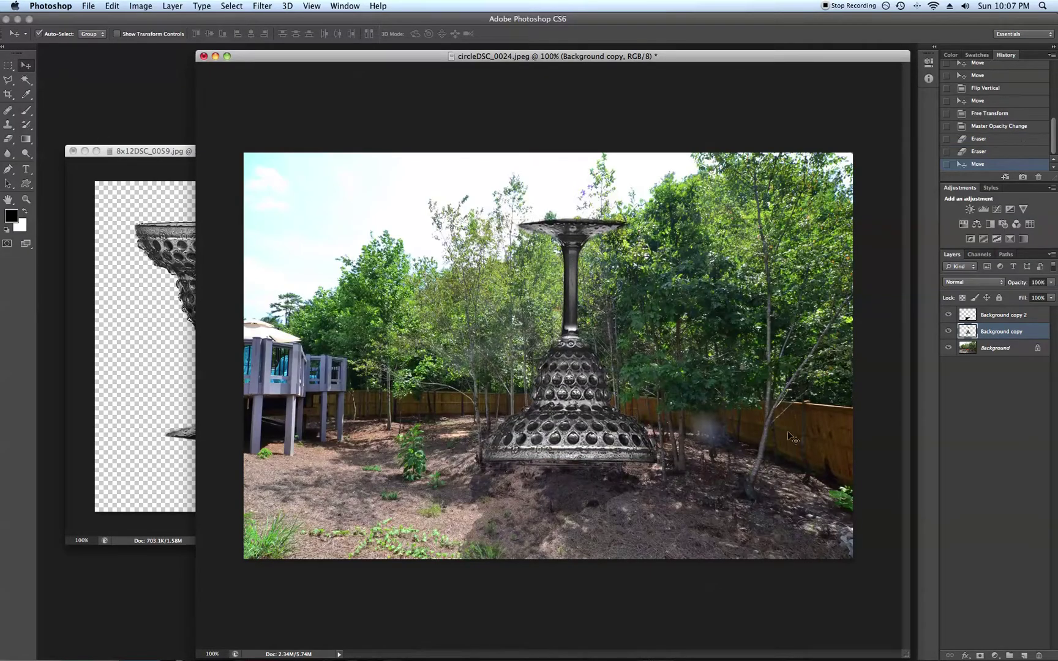
left_click(966, 315)
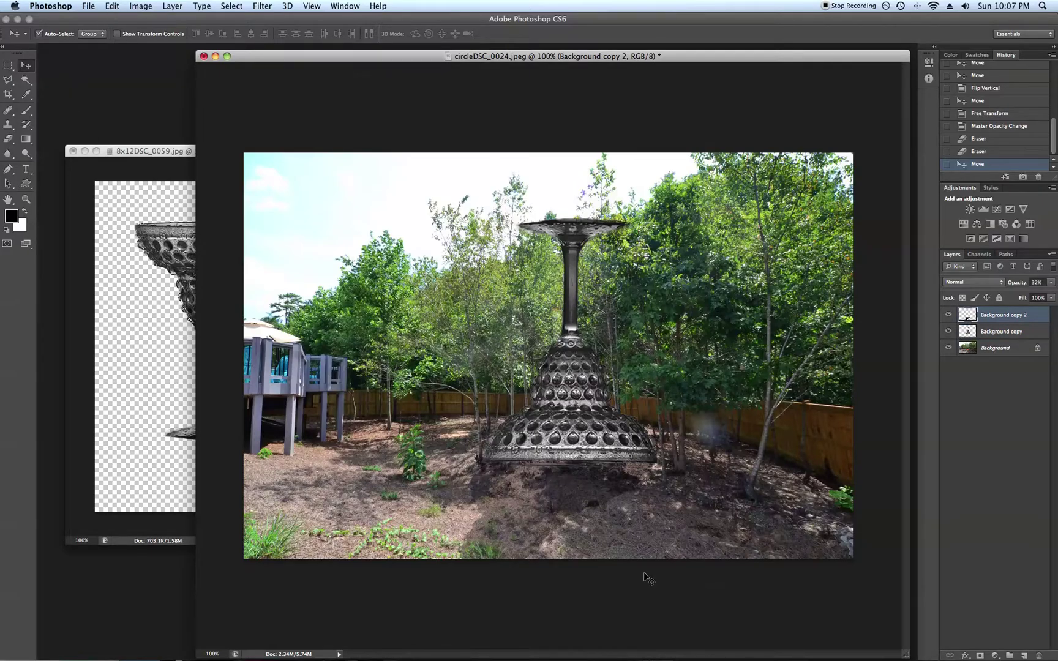
left_click_drag(580, 483, 582, 490)
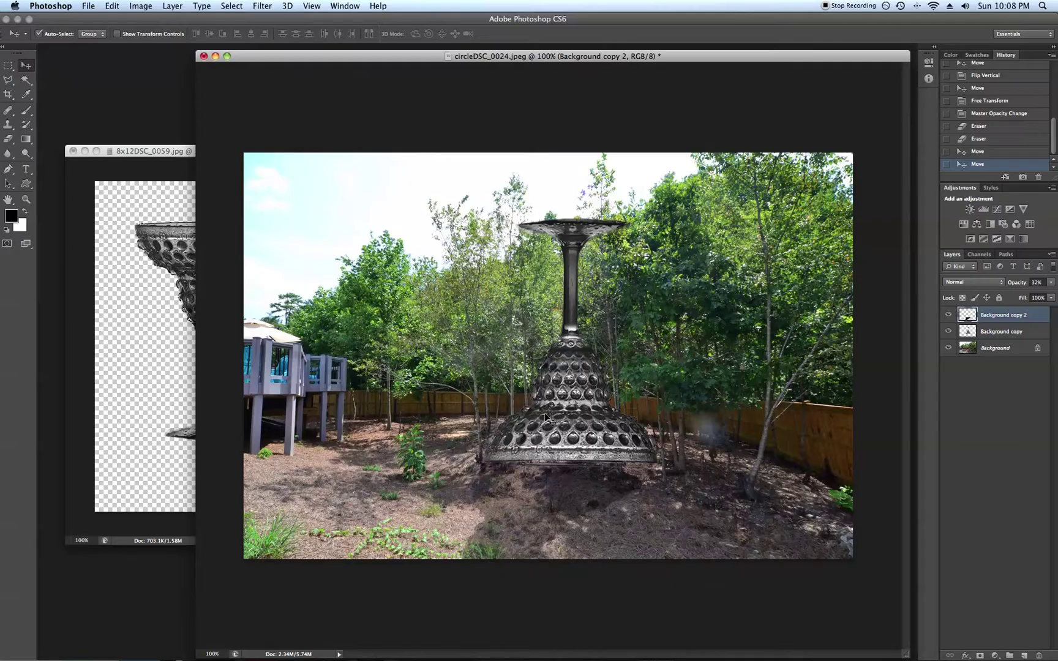
Step: Lower the glass layer's opacity to 40% and erase the parts of the glass covering the thin tree trunk on its right side
left_click(949, 315)
left_click(948, 315)
left_click(966, 331)
left_click(1051, 283)
left_click_drag(1052, 293, 1020, 294)
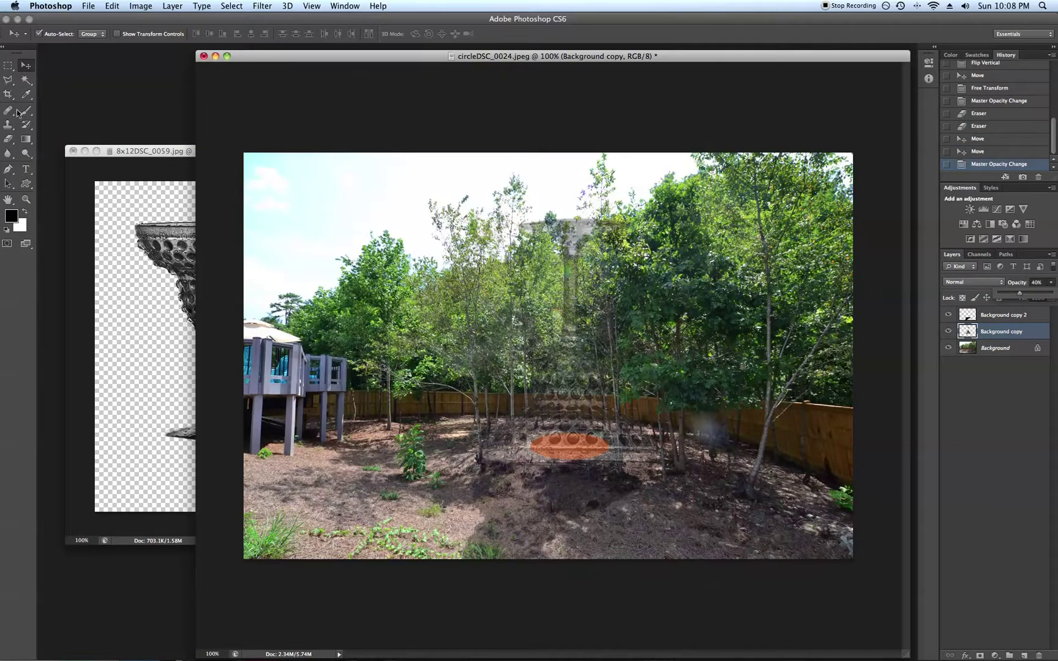
left_click(10, 139)
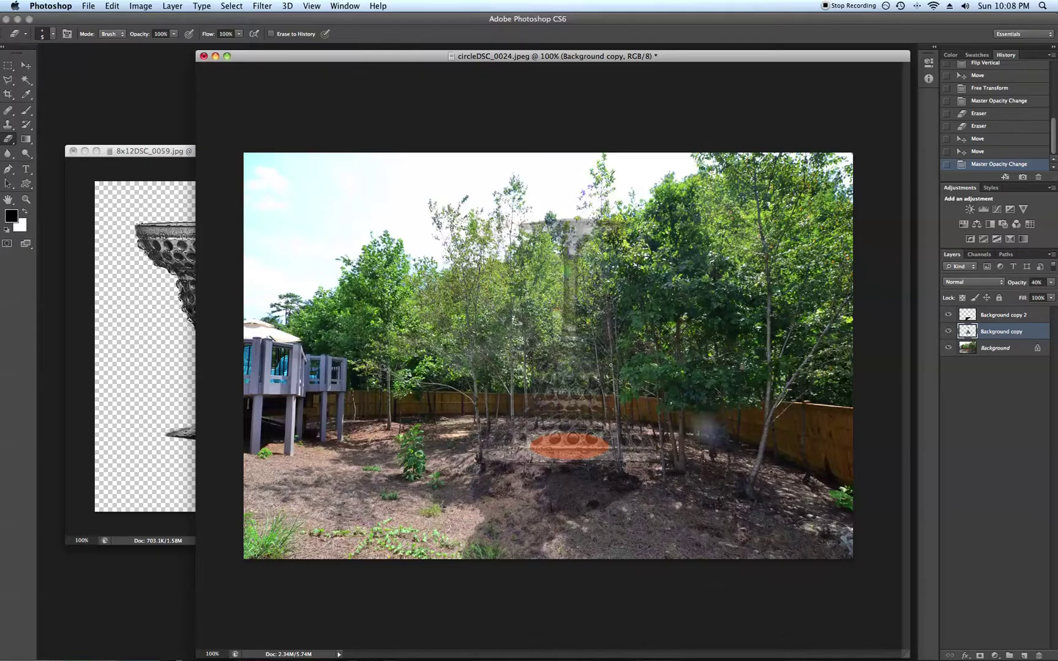
left_click_drag(605, 297, 605, 286)
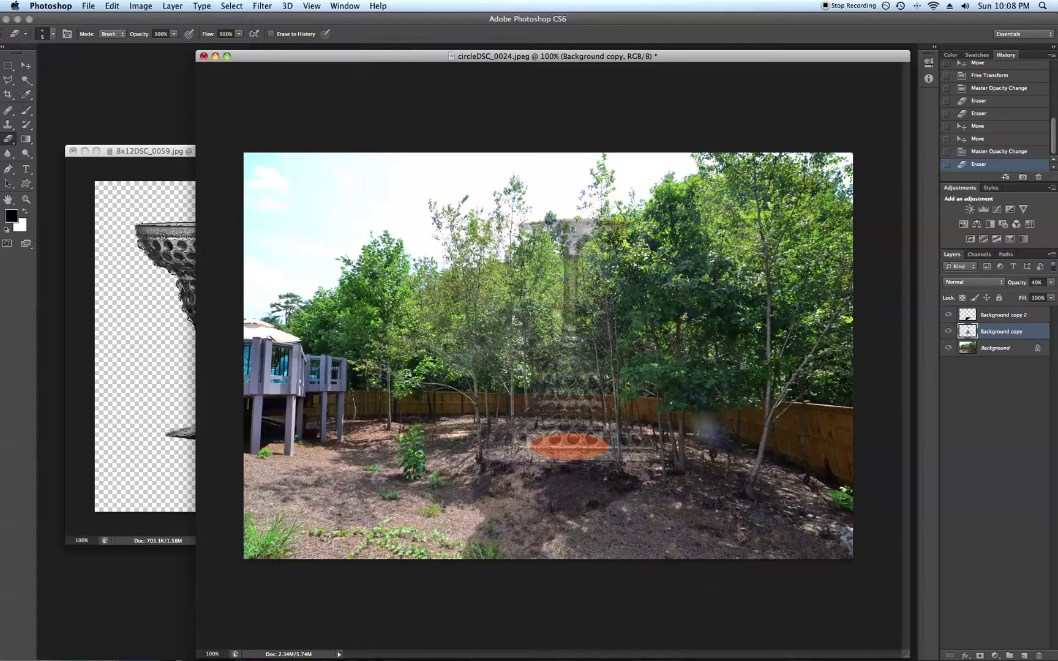
left_click(605, 282)
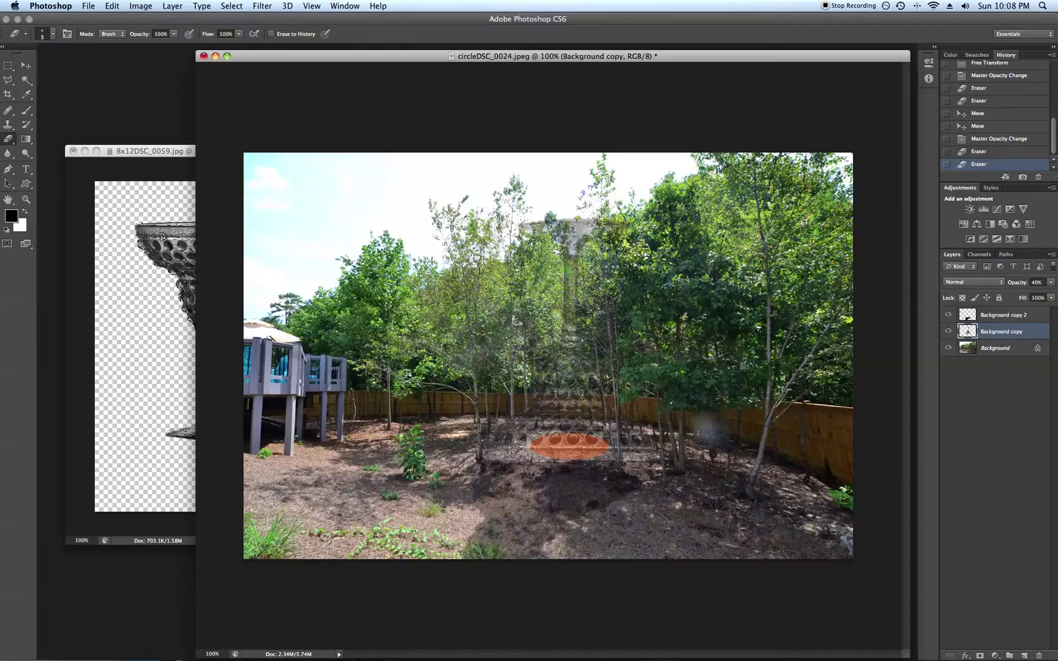
left_click(605, 282)
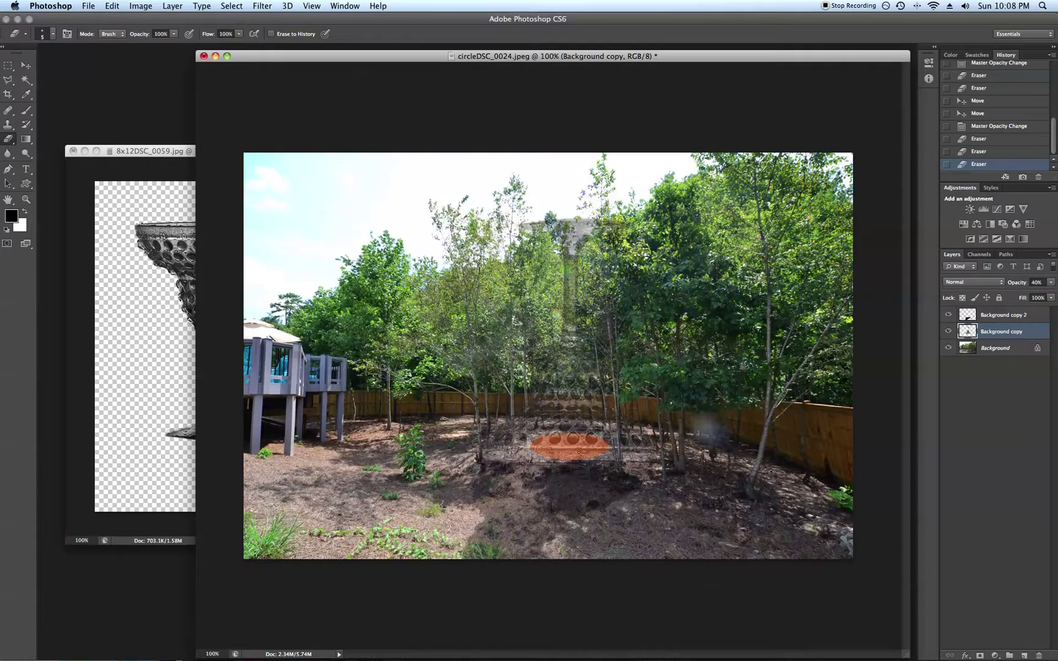
Step: Preview the glass near full opacity, then at 40% opacity erase the parts covering the thin trunks on its lower left side
left_click(1048, 285)
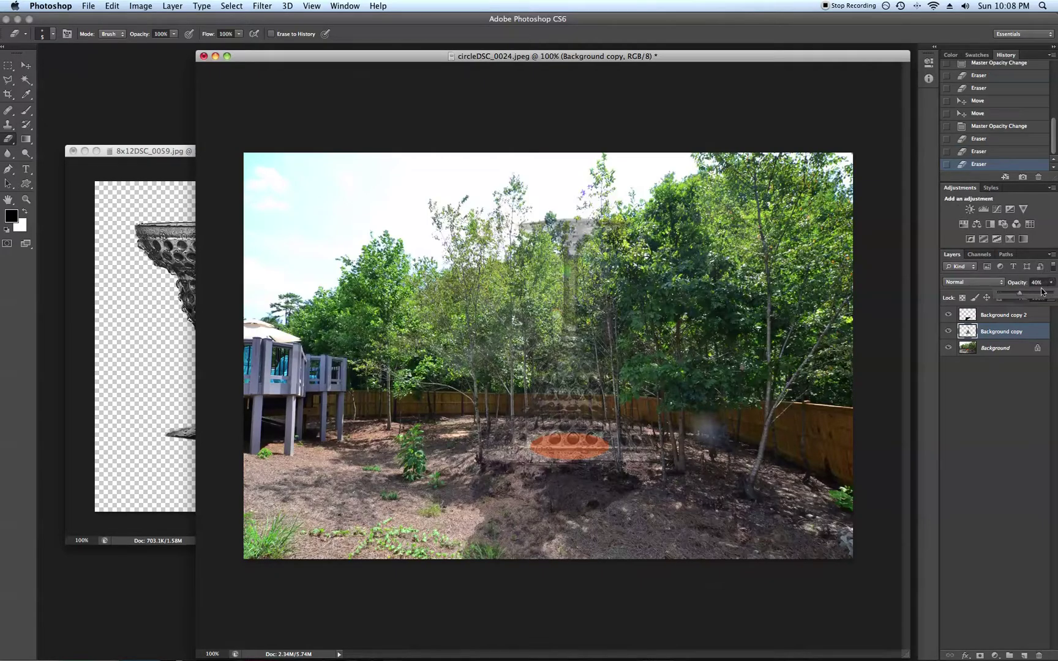
left_click_drag(1021, 292, 1051, 292)
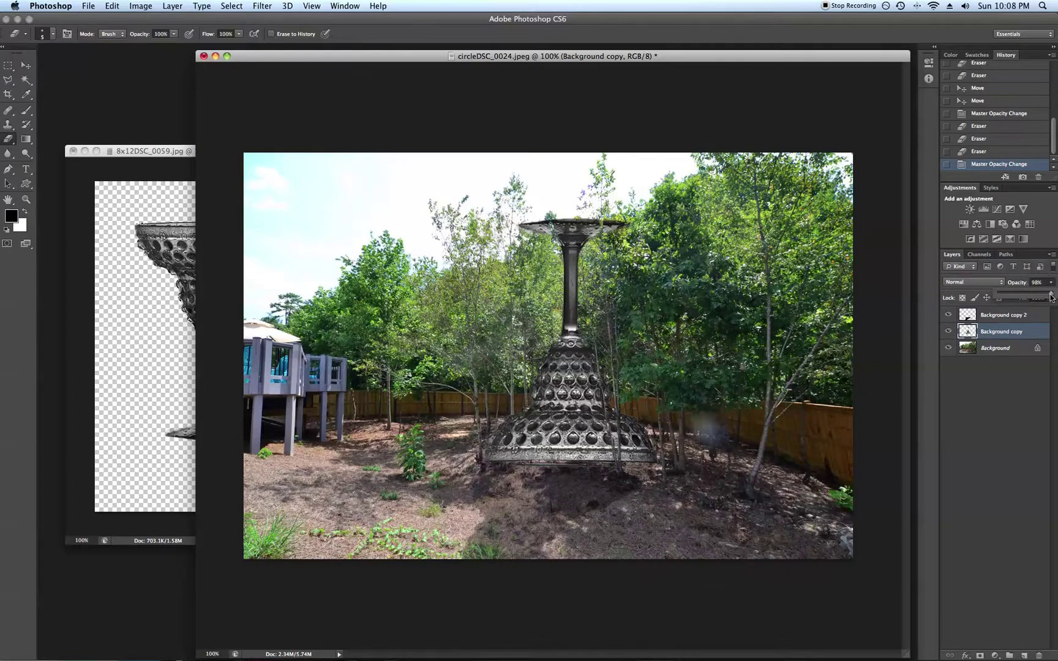
left_click_drag(1052, 295, 1020, 296)
left_click_drag(512, 456, 524, 416)
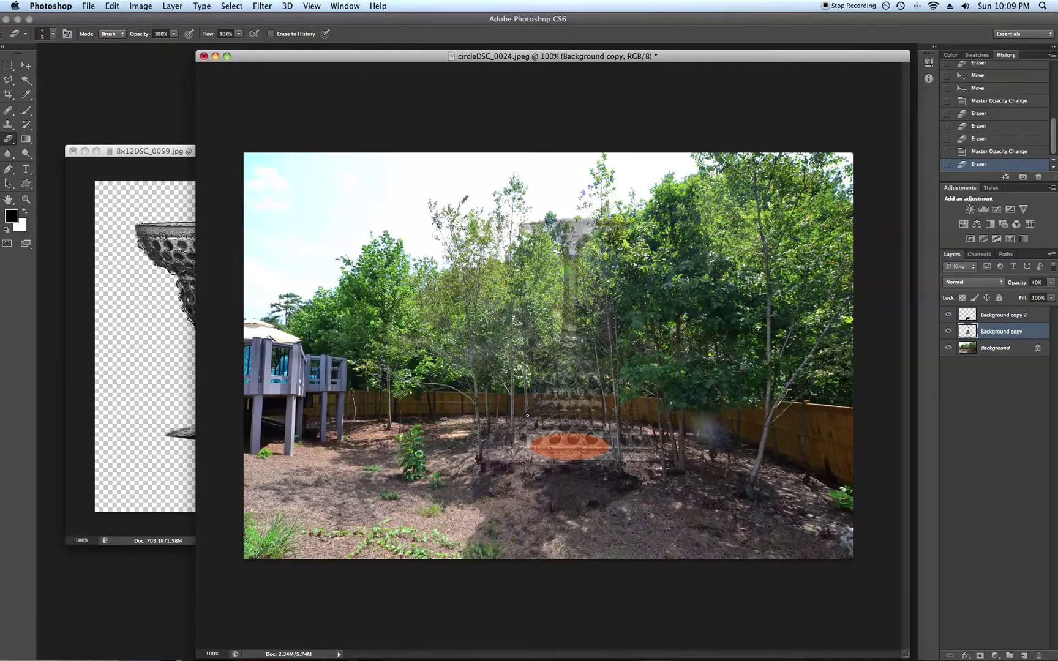
left_click_drag(527, 449, 516, 450)
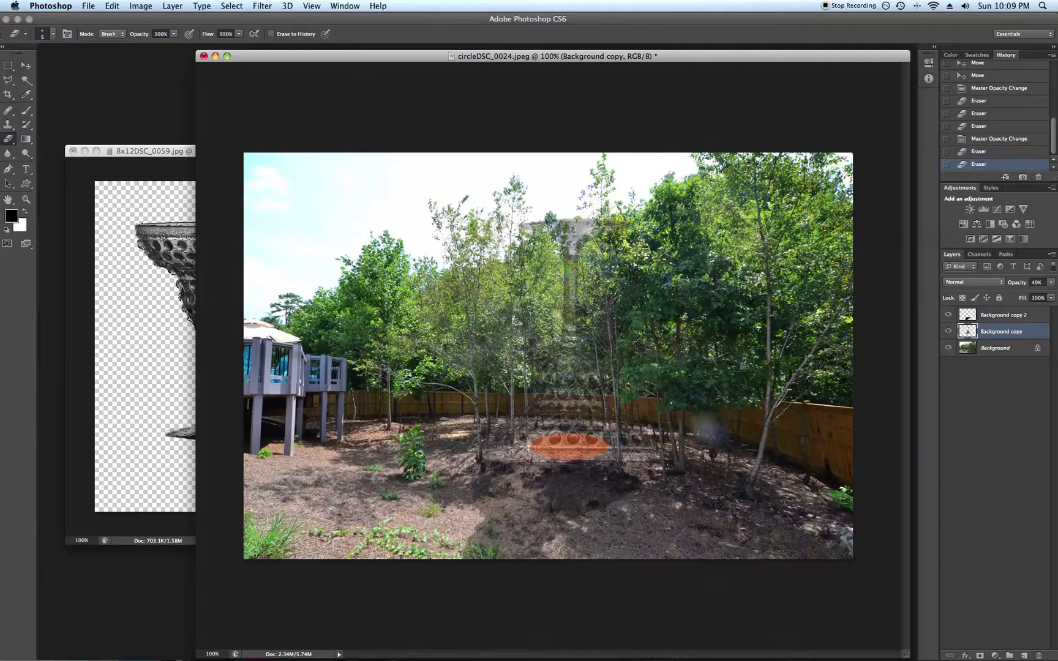
left_click_drag(494, 440, 487, 460)
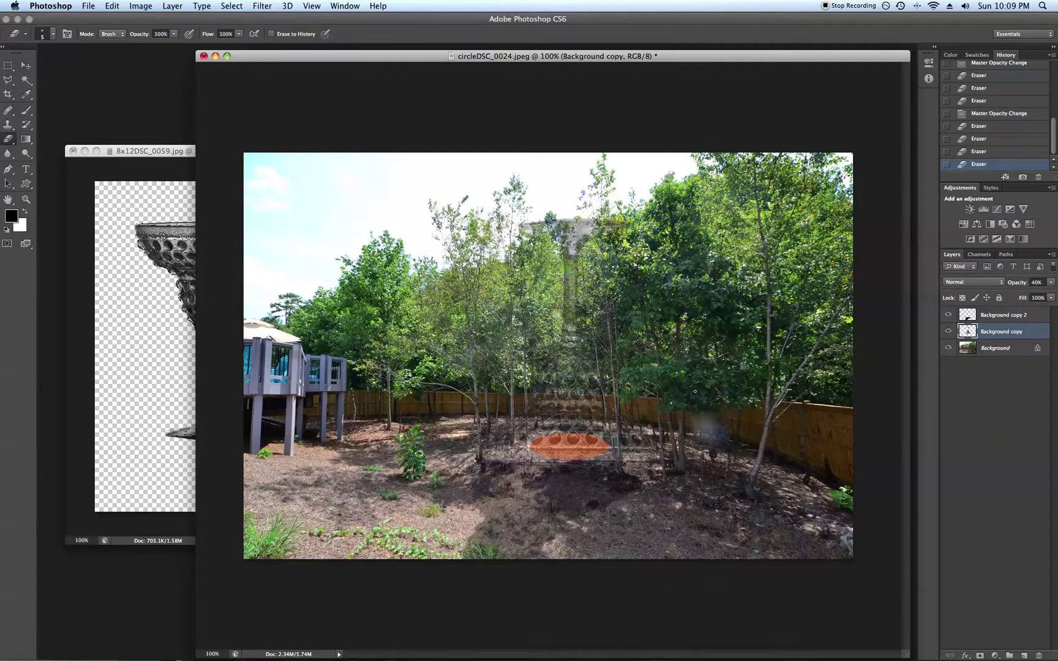
Step: Restore the glass layer to 100% opacity and erase spots along its lower rim and upturned foot
left_click(1051, 282)
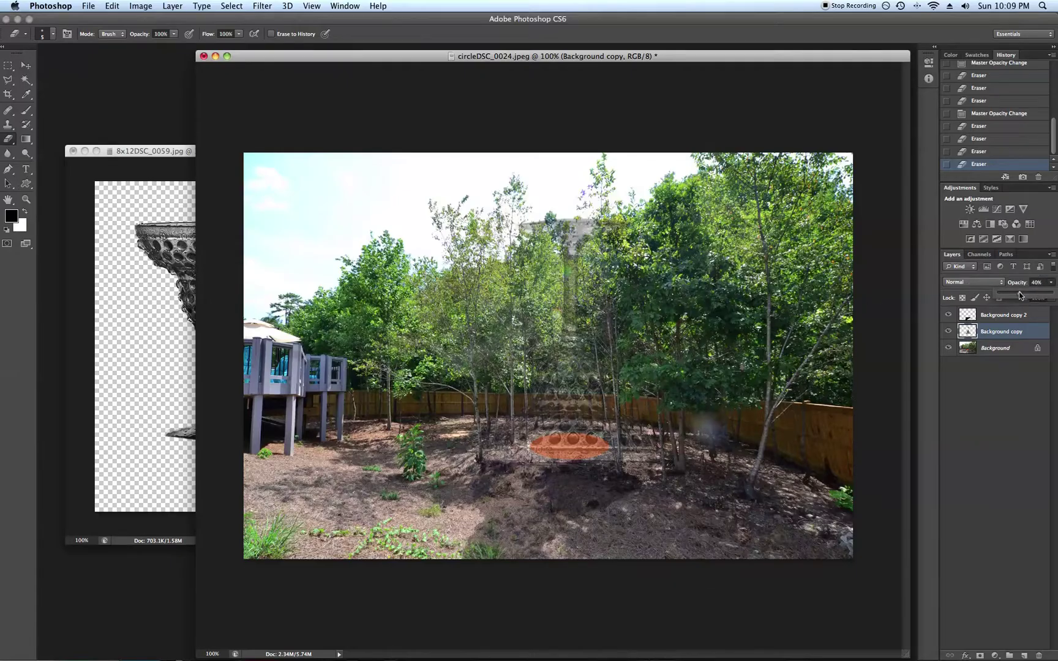
left_click_drag(1024, 295, 1054, 295)
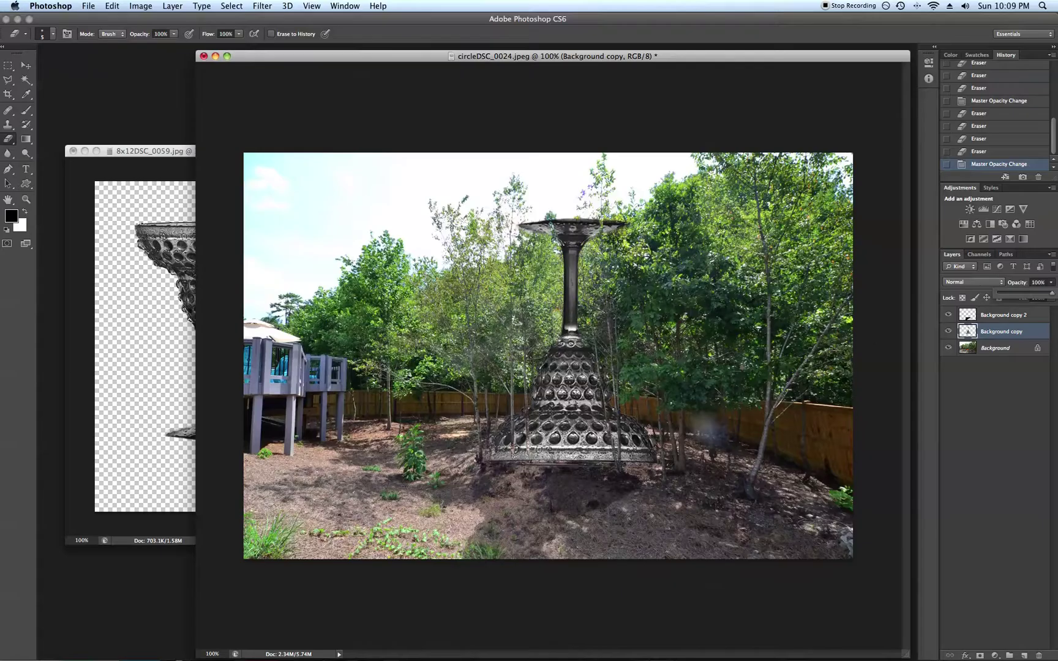
left_click_drag(513, 467, 557, 480)
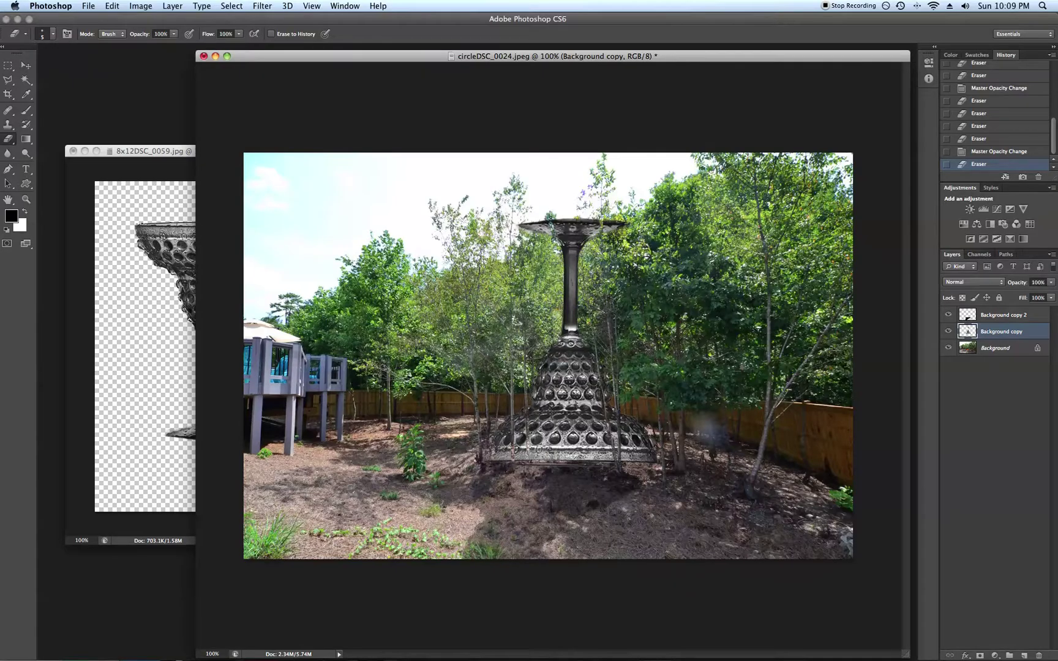
left_click_drag(551, 224, 597, 222)
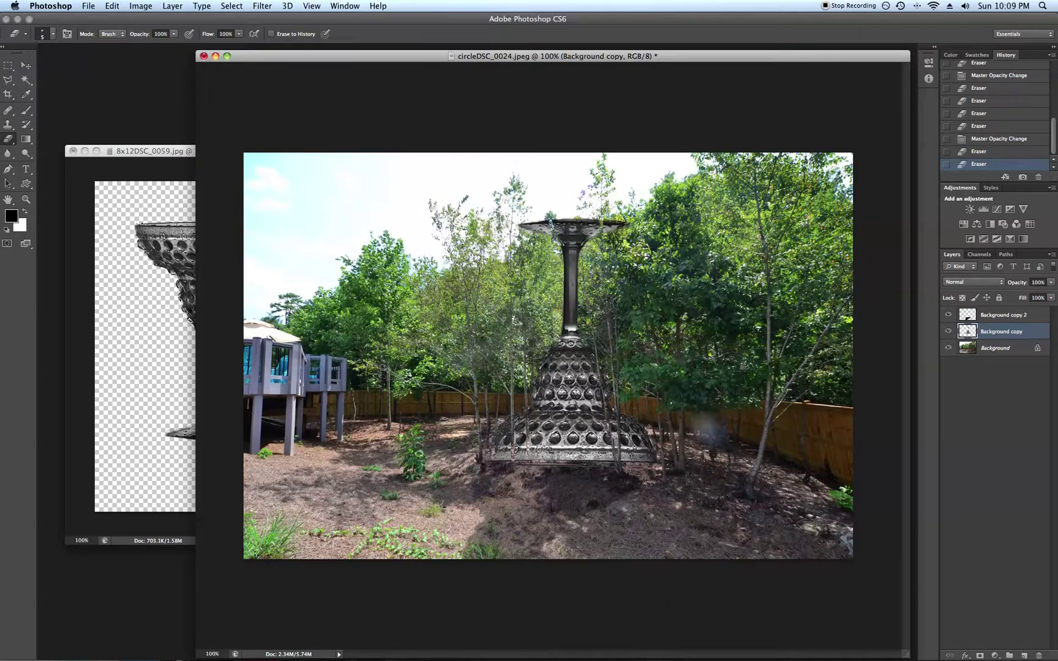
Step: Preview the finished composite in full screen and return to the standard view
key("f")
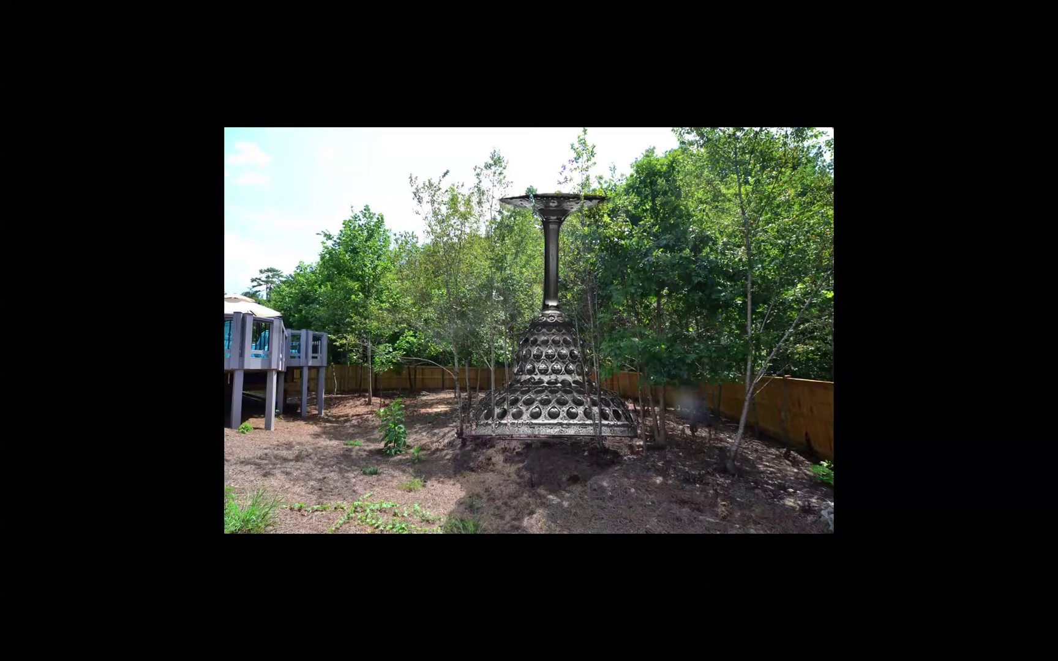
key("f")
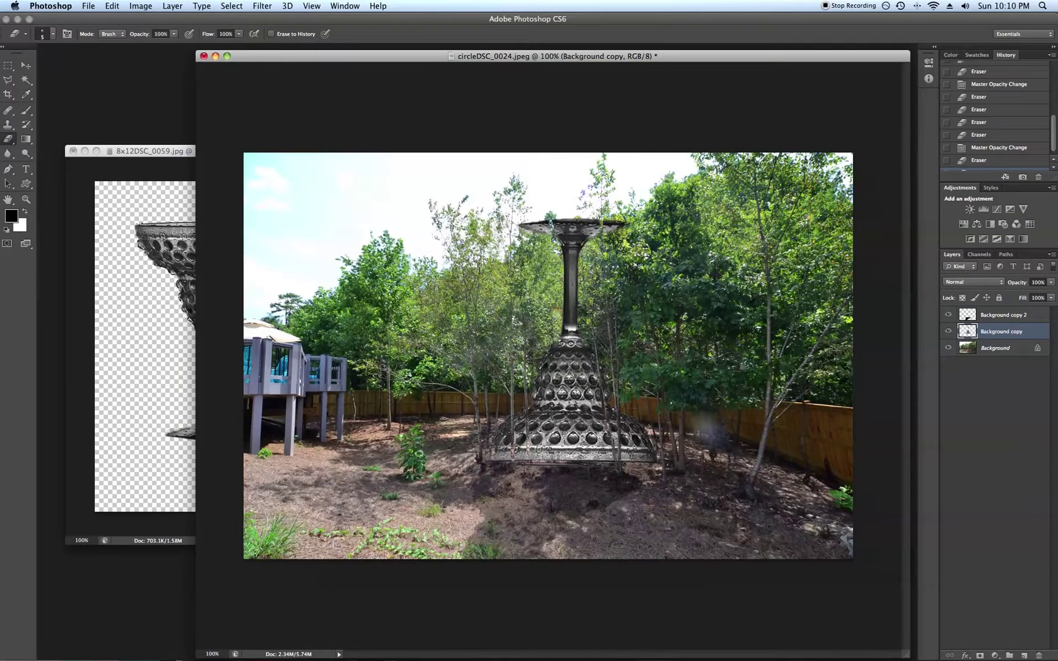